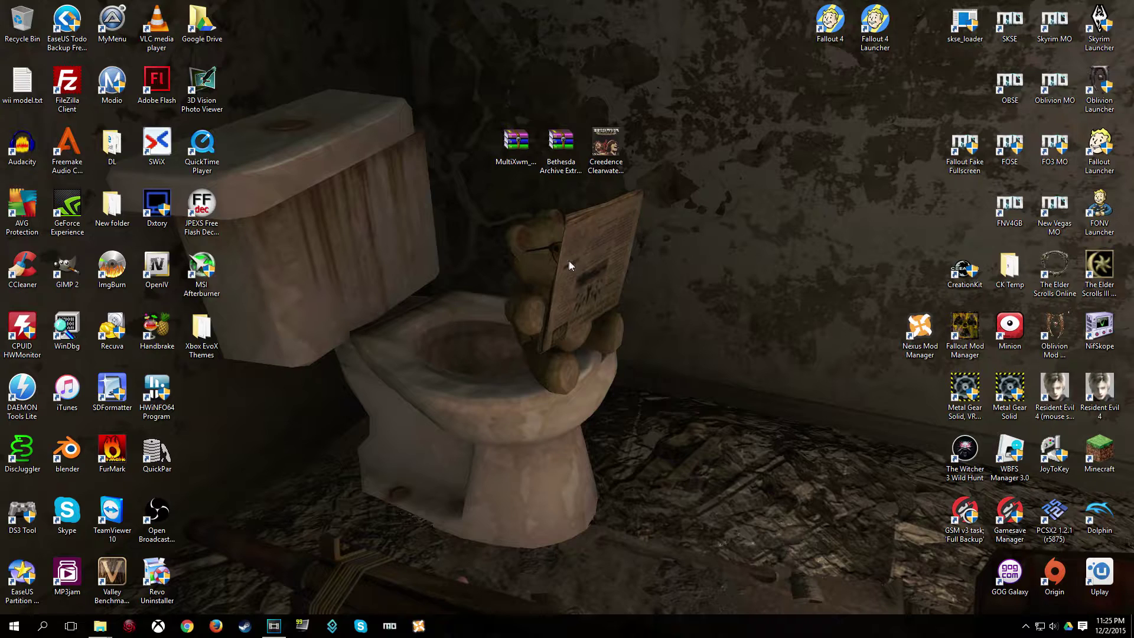
# Extract the MultiXwm zip and Bethesda Archive Extractor v0.03a-78-0-0 7z into their own desktop folders
pyautogui.click(554, 166)
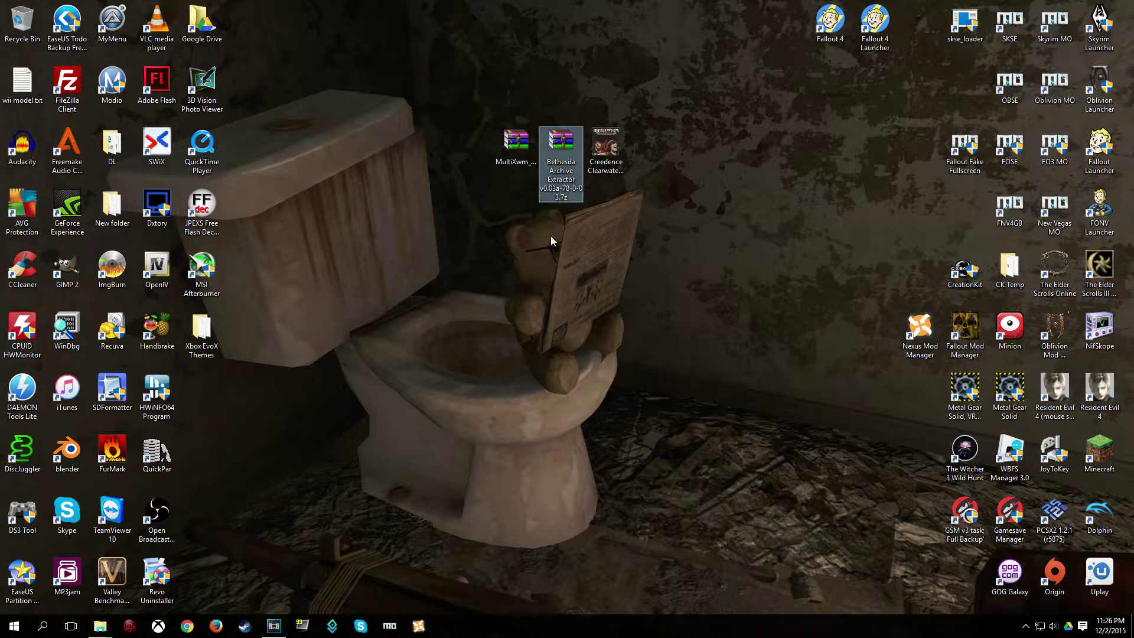
pyautogui.click(523, 165)
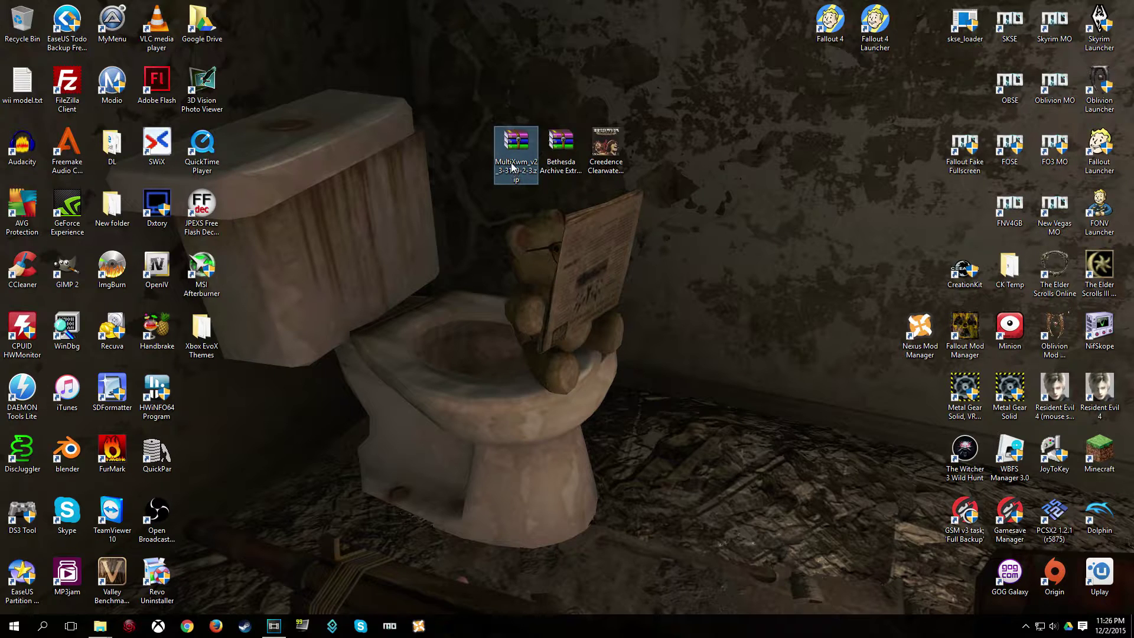
pyautogui.click(520, 184)
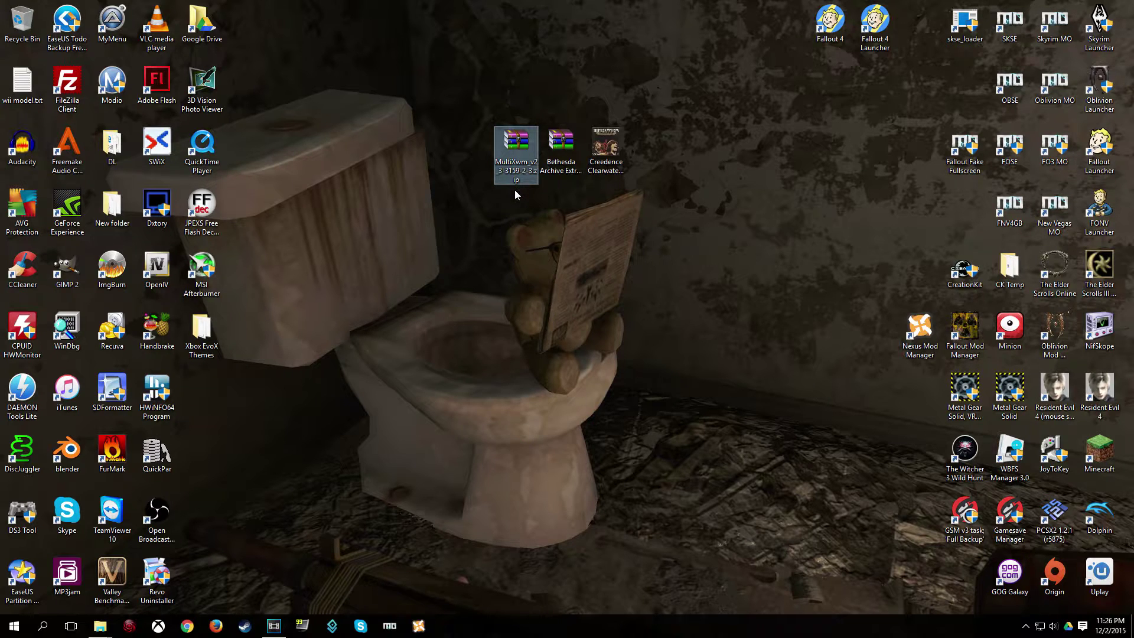
pyautogui.moveTo(515, 174)
pyautogui.mouseDown()
pyautogui.moveTo(607, 202)
pyautogui.moveTo(513, 167)
pyautogui.mouseUp()
pyautogui.click(506, 235)
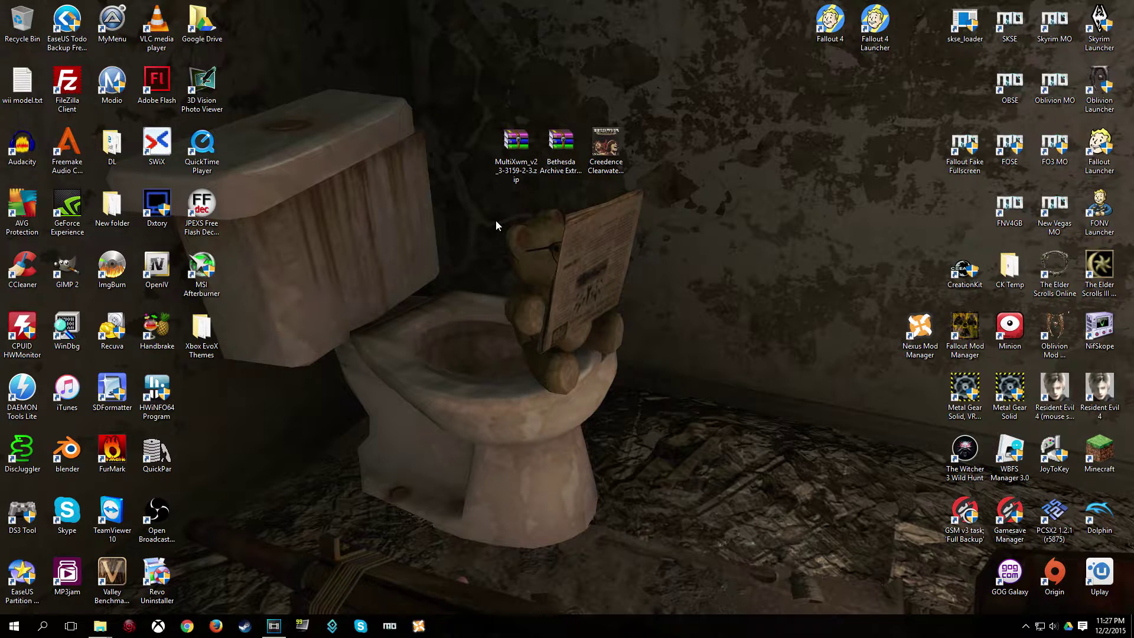
pyautogui.rightClick(526, 138)
pyautogui.click(565, 215)
pyautogui.rightClick(548, 150)
pyautogui.click(567, 222)
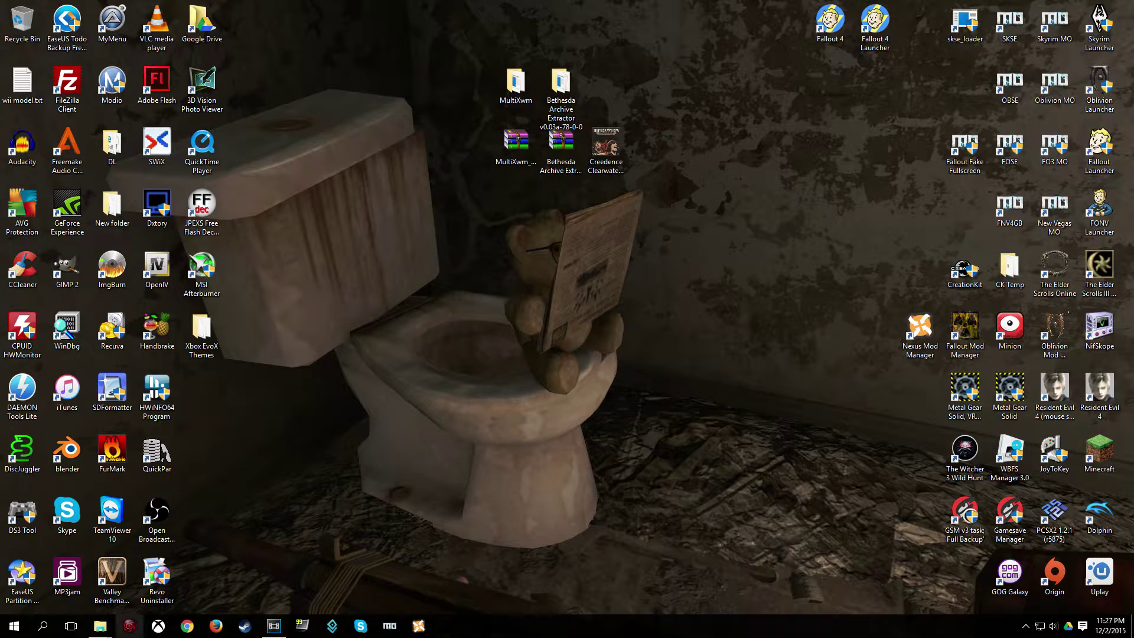
# Open Fallout4.ini from My Games\Fallout4 in Notepad, maximized
pyautogui.moveTo(100, 625)
pyautogui.click(87, 588)
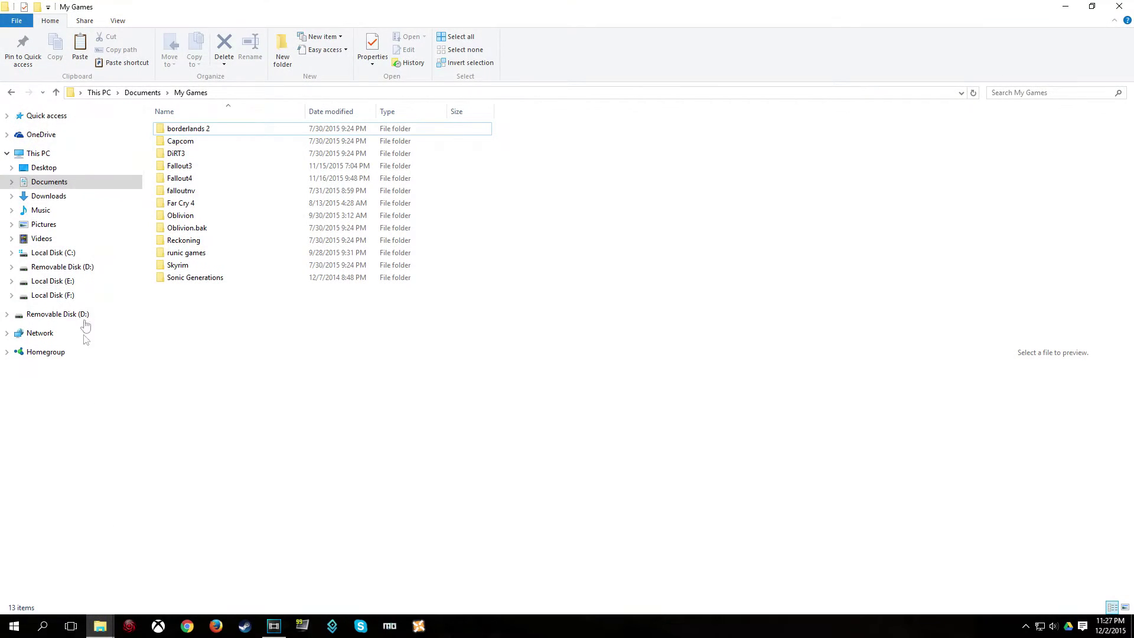
pyautogui.doubleClick(183, 176)
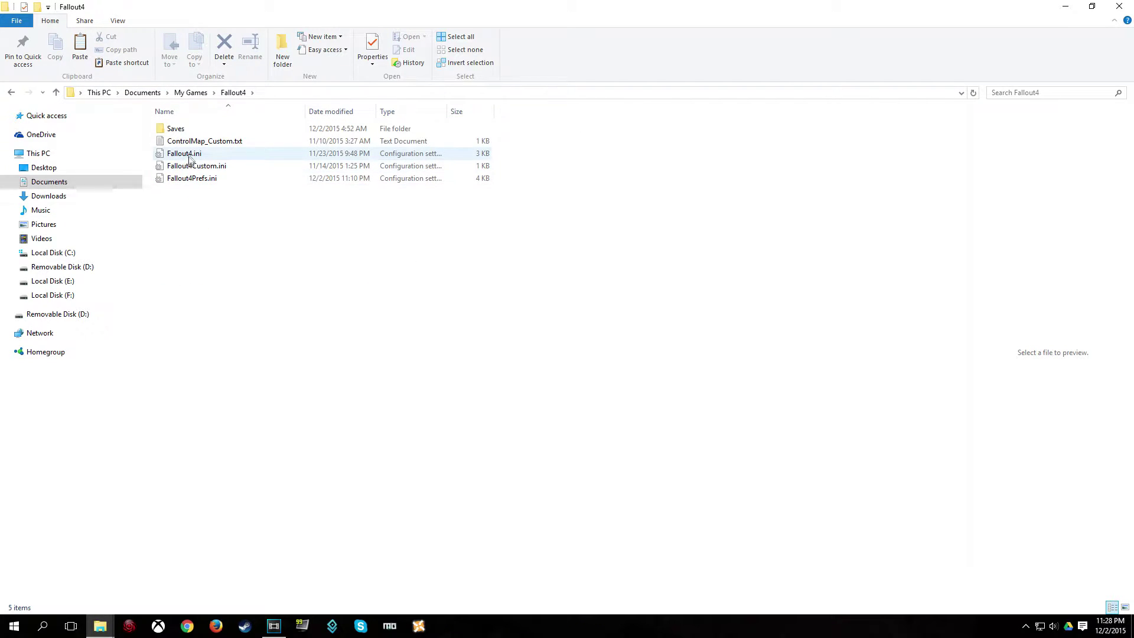
pyautogui.doubleClick(186, 153)
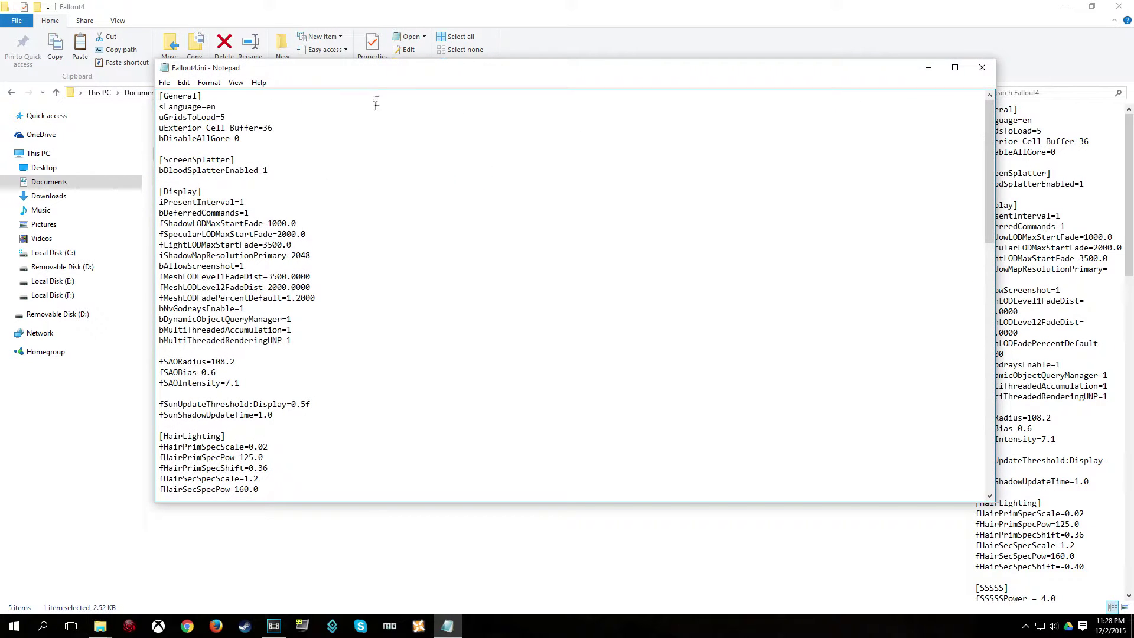
pyautogui.doubleClick(388, 67)
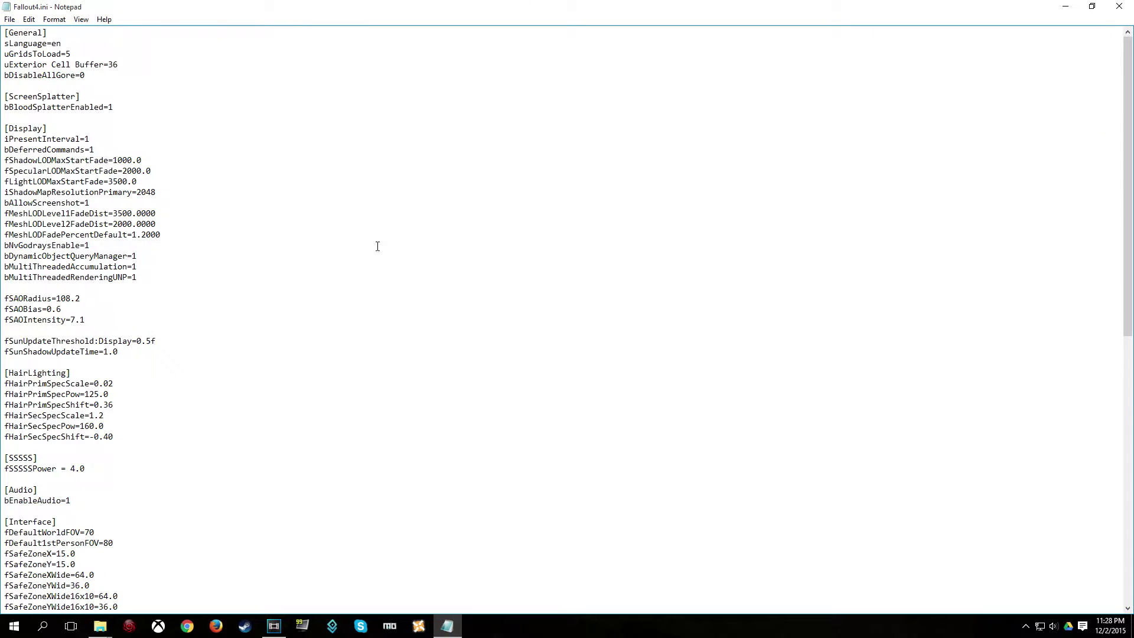
# Check that sResourceDataDirsFinal under [Archive] lists MUSIC\ and SOUND\, then close Notepad
pyautogui.scroll(-16, 377, 246)
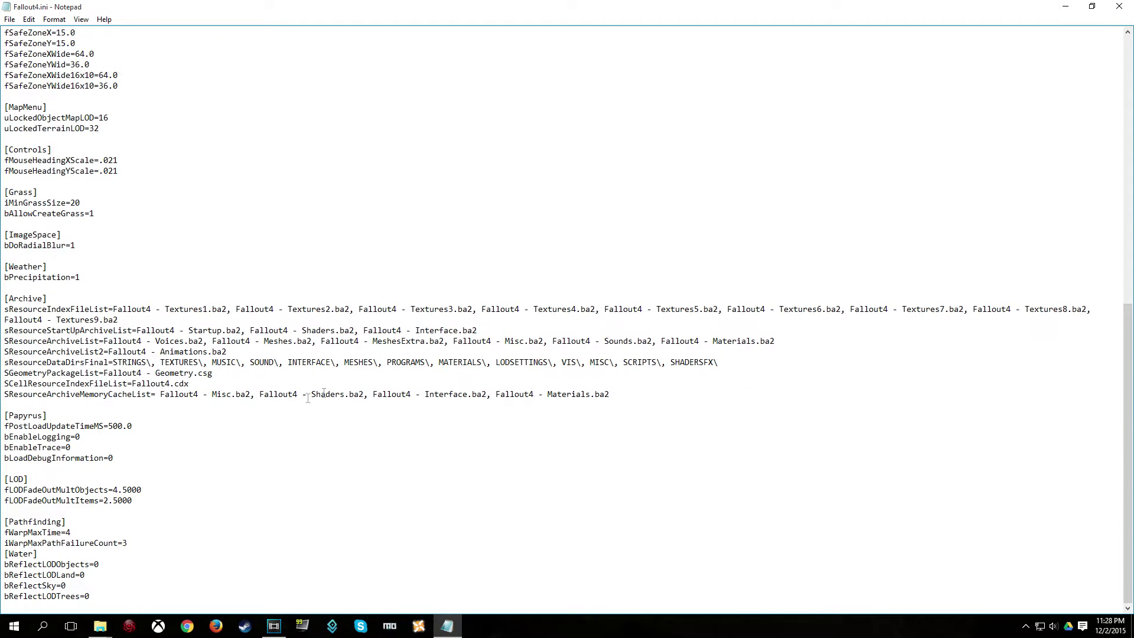
pyautogui.moveTo(3, 362); pyautogui.dragTo(152, 361)
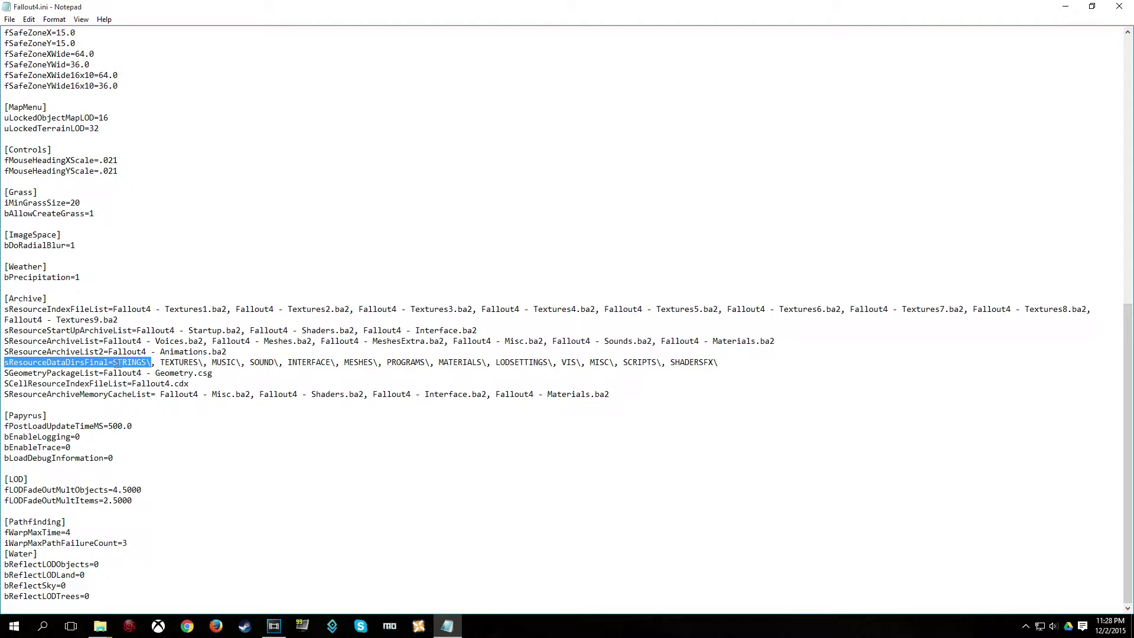
pyautogui.click(724, 362)
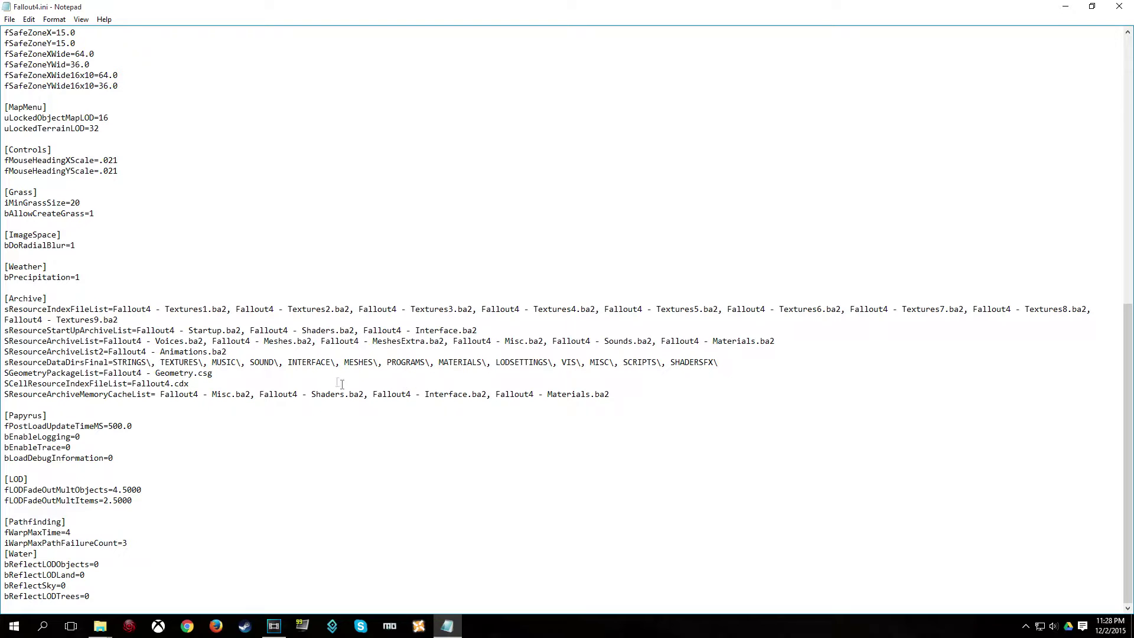
pyautogui.moveTo(278, 365); pyautogui.dragTo(212, 365)
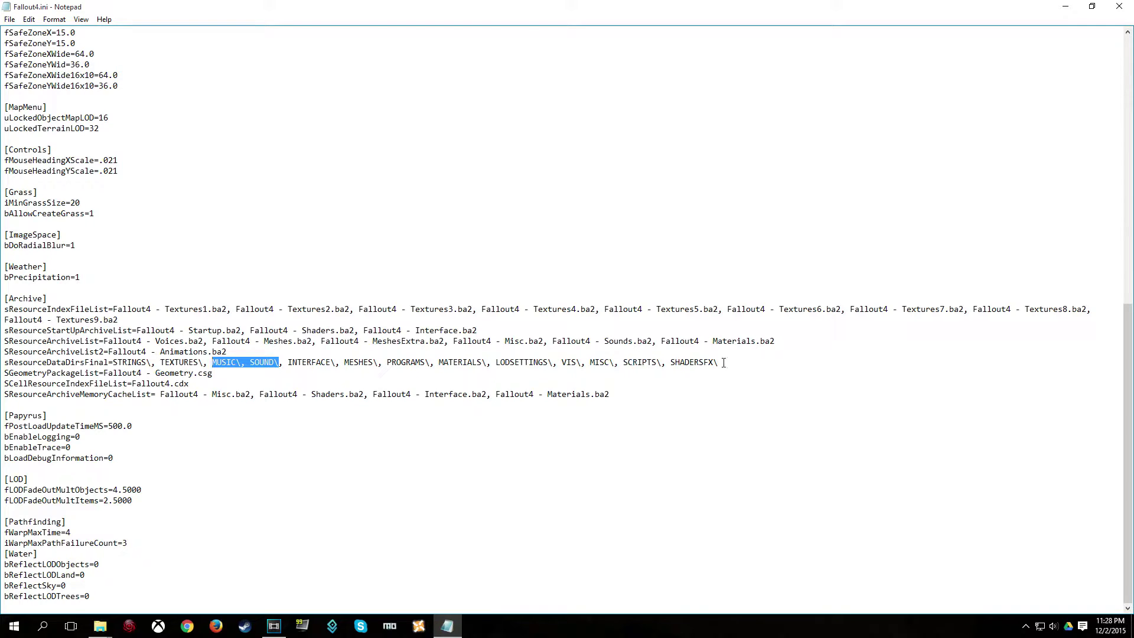
pyautogui.moveTo(718, 361); pyautogui.dragTo(2, 365)
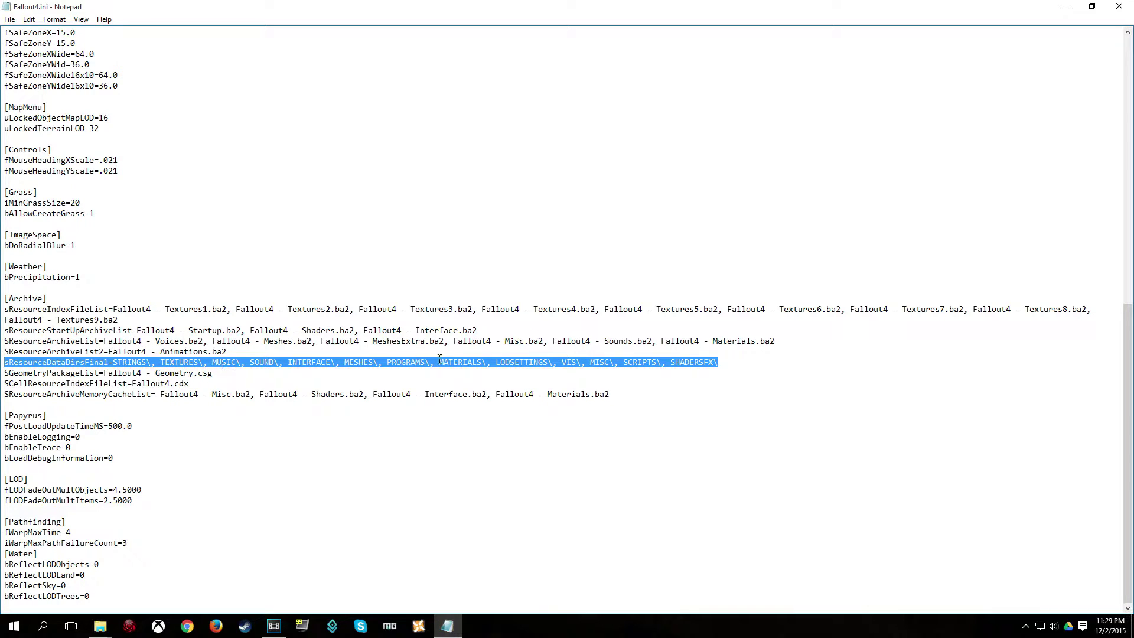
pyautogui.click(722, 367)
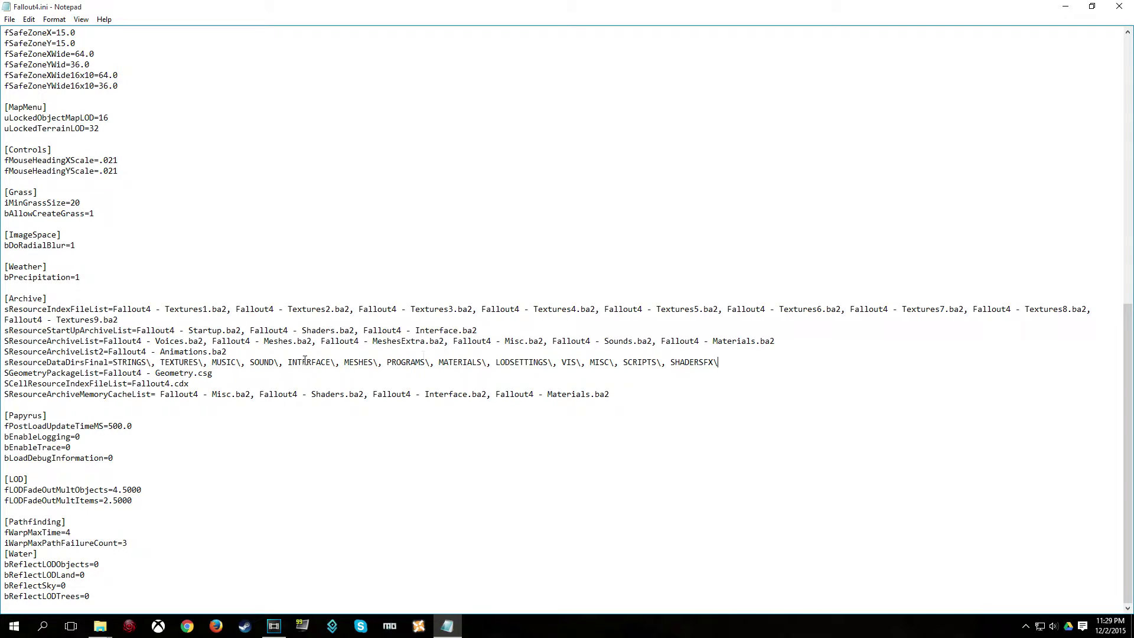
pyautogui.moveTo(279, 361); pyautogui.dragTo(211, 362)
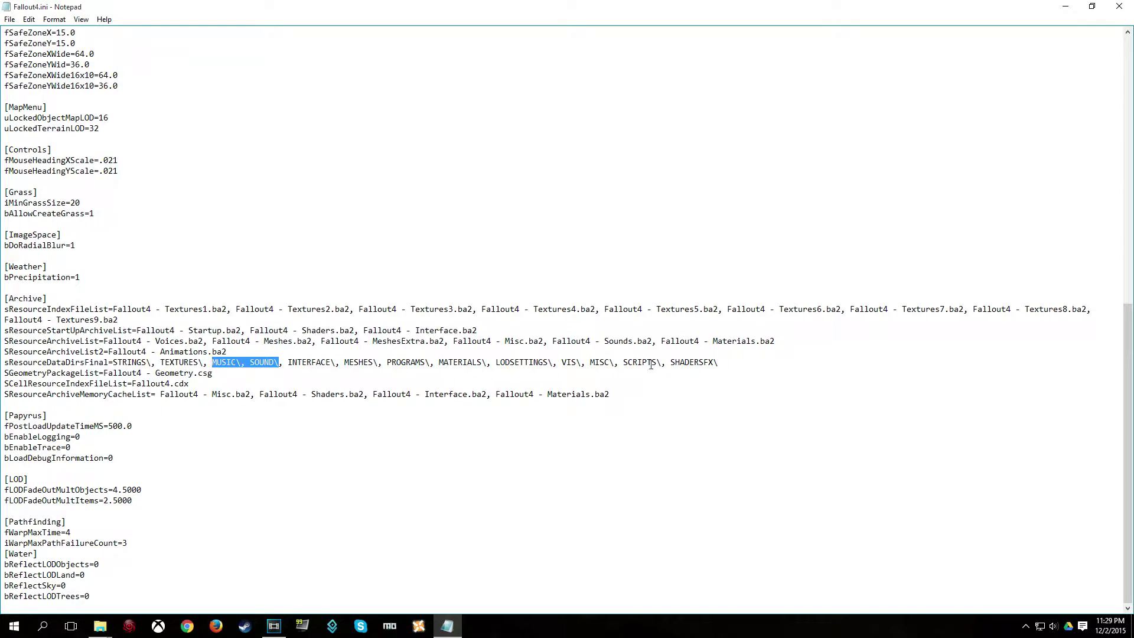
pyautogui.click(719, 362)
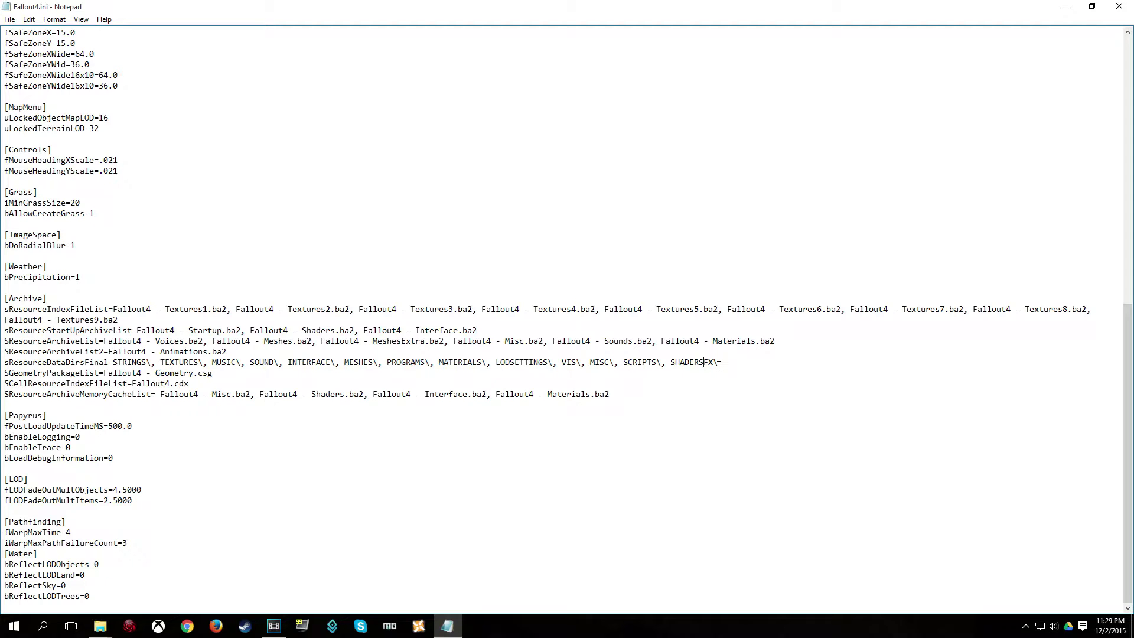
pyautogui.click(1119, 6)
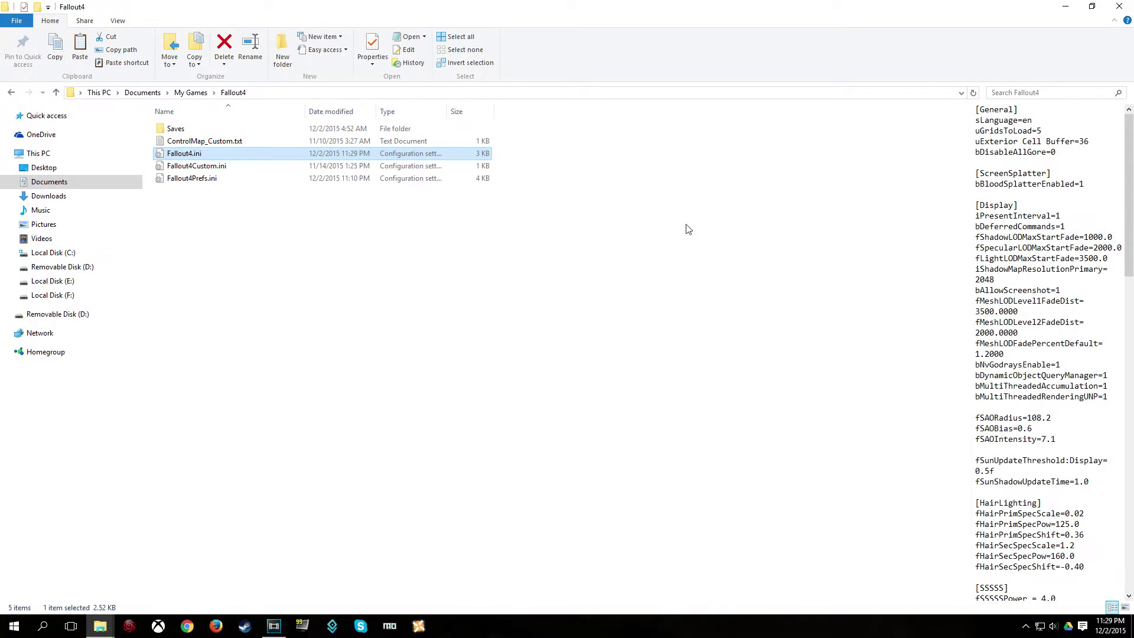
pyautogui.doubleClick(194, 179)
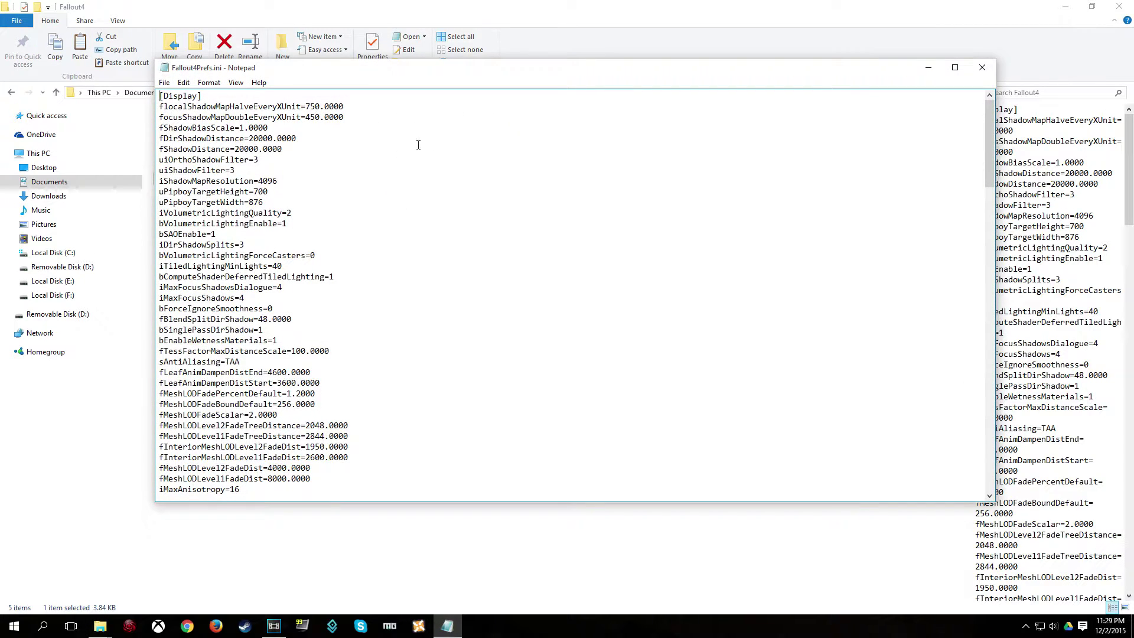
pyautogui.doubleClick(408, 68)
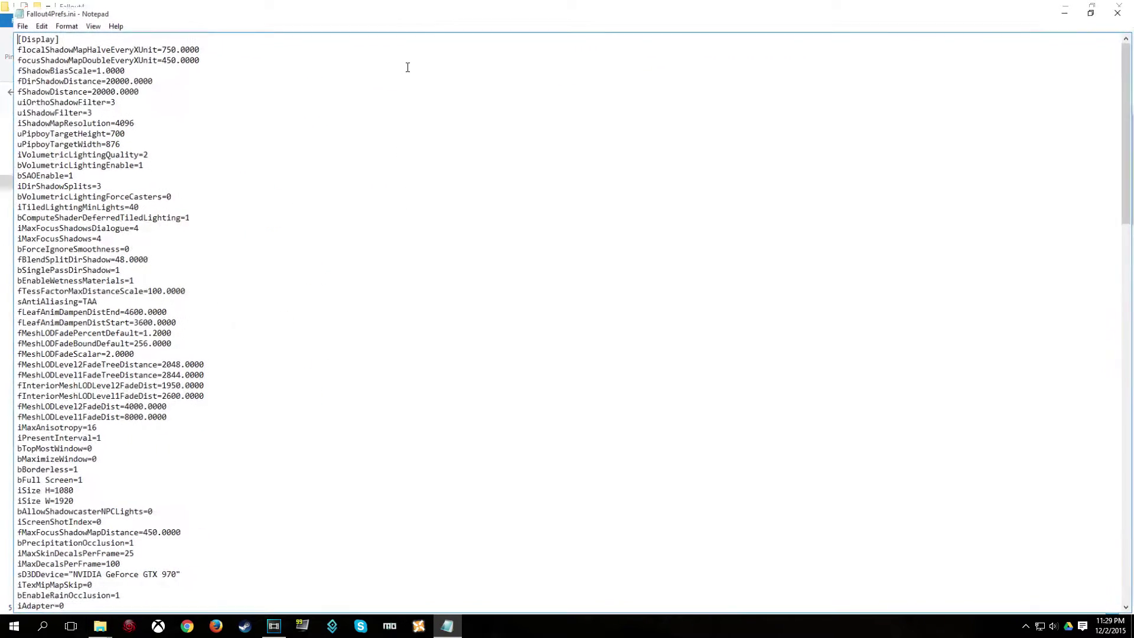
pyautogui.scroll(-20, 315, 152)
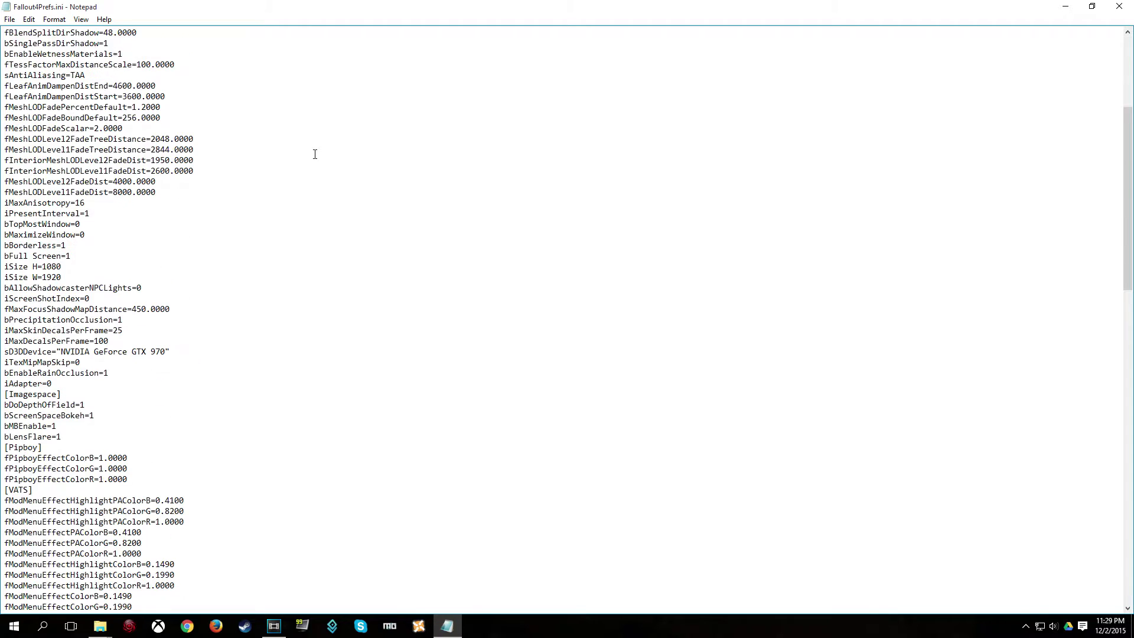
pyautogui.scroll(-8, 314, 156)
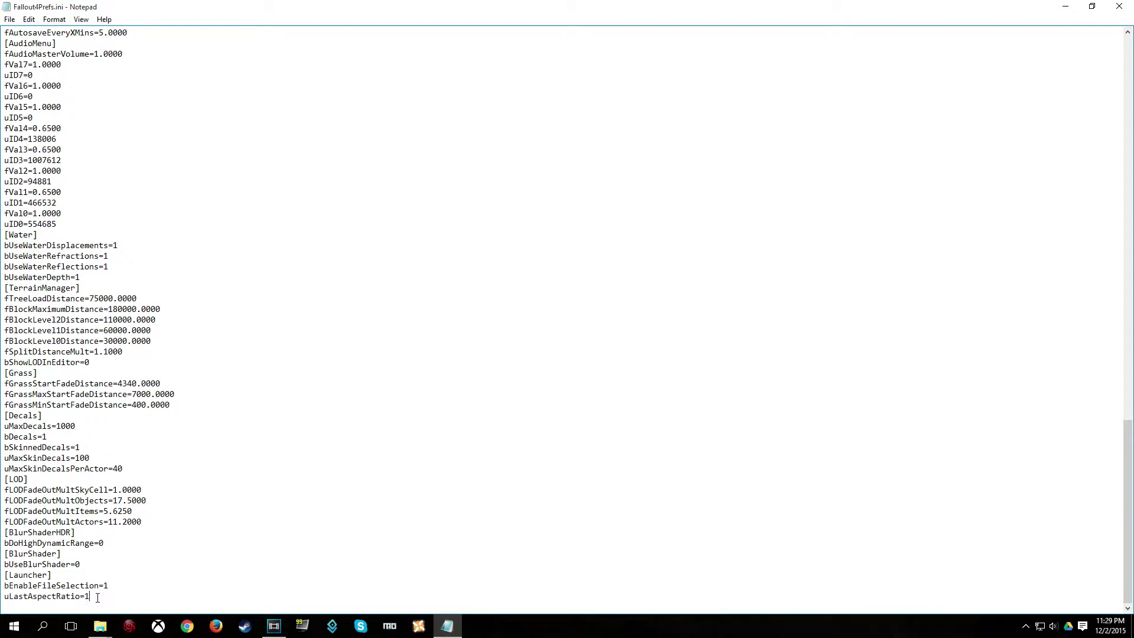
pyautogui.moveTo(112, 585); pyautogui.dragTo(3, 589)
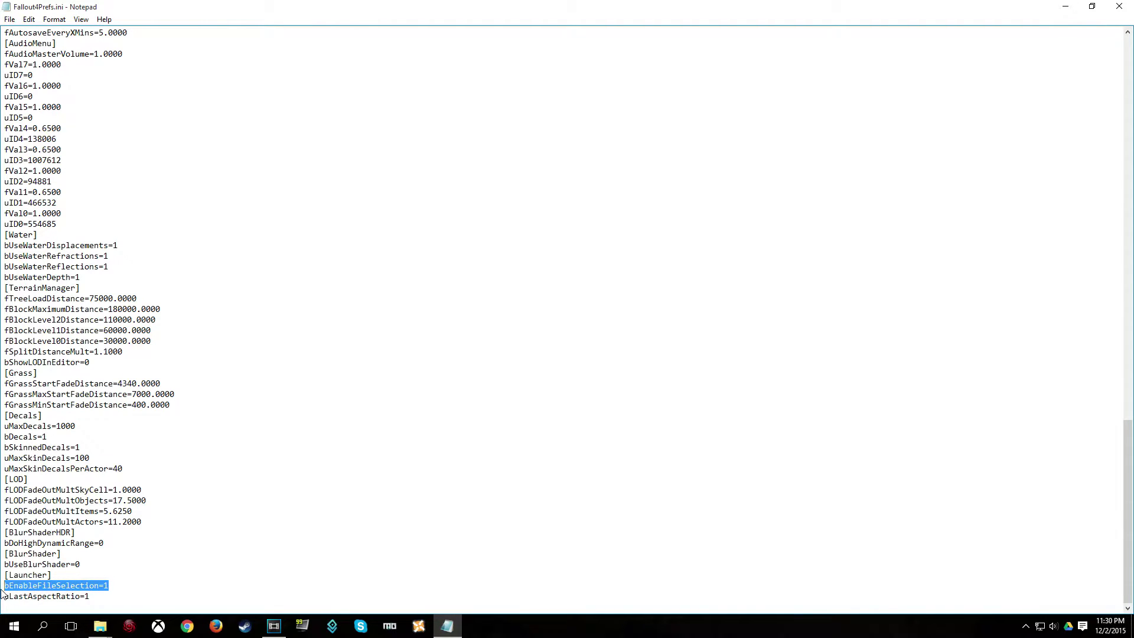
pyautogui.click(111, 585)
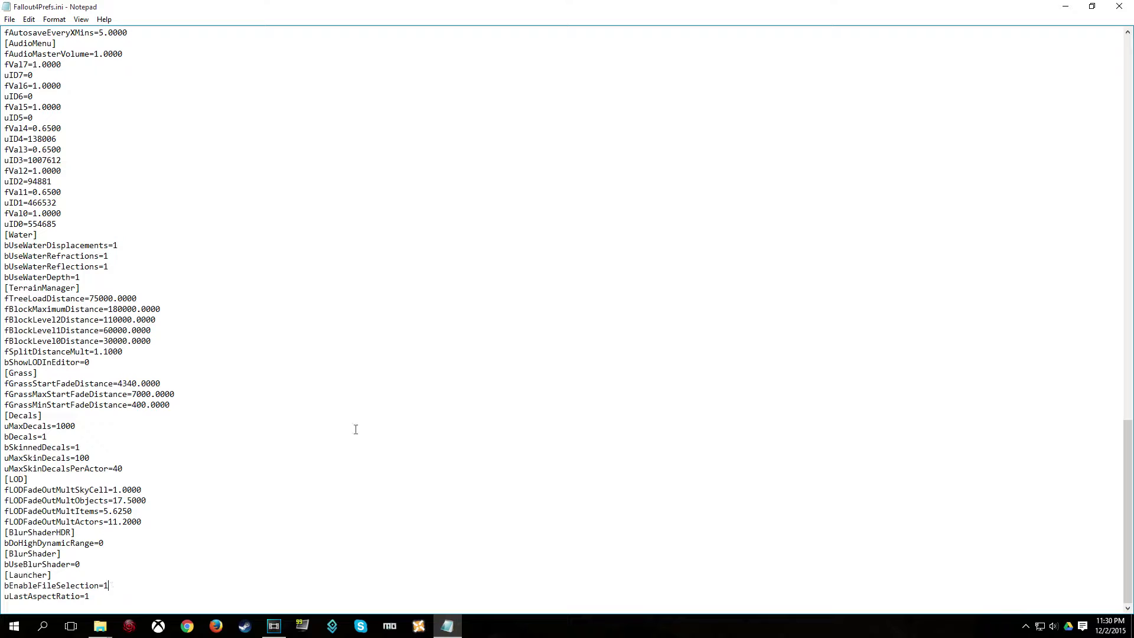
pyautogui.click(1119, 6)
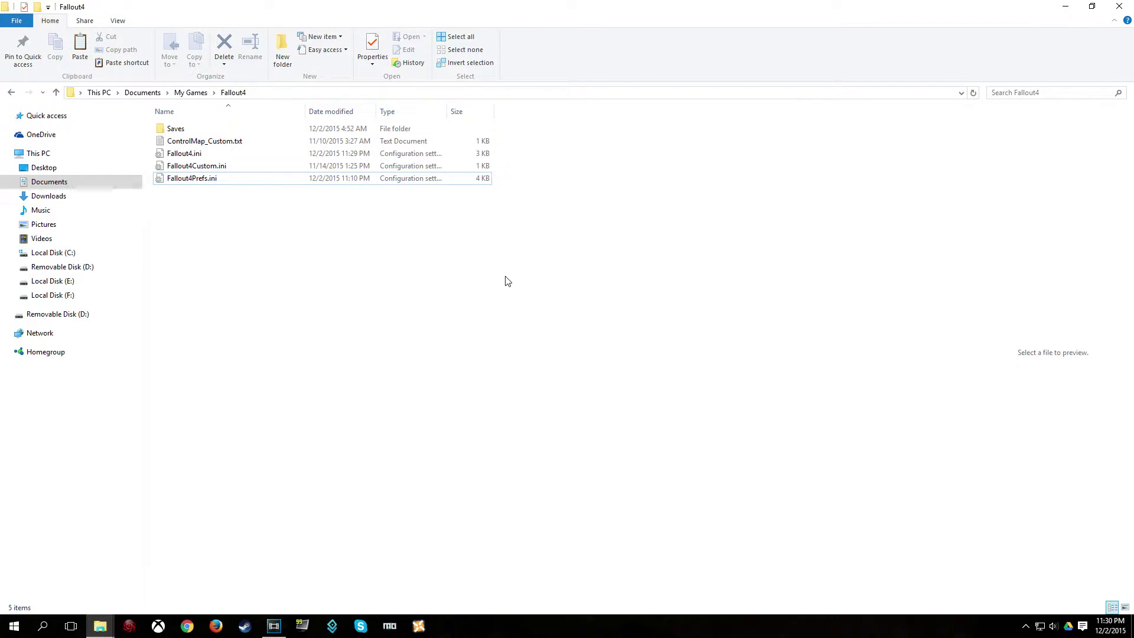
# Close the Fallout4 folder, open the Bethesda Archive Extractor folder and launch bae.exe
pyautogui.click(1117, 7)
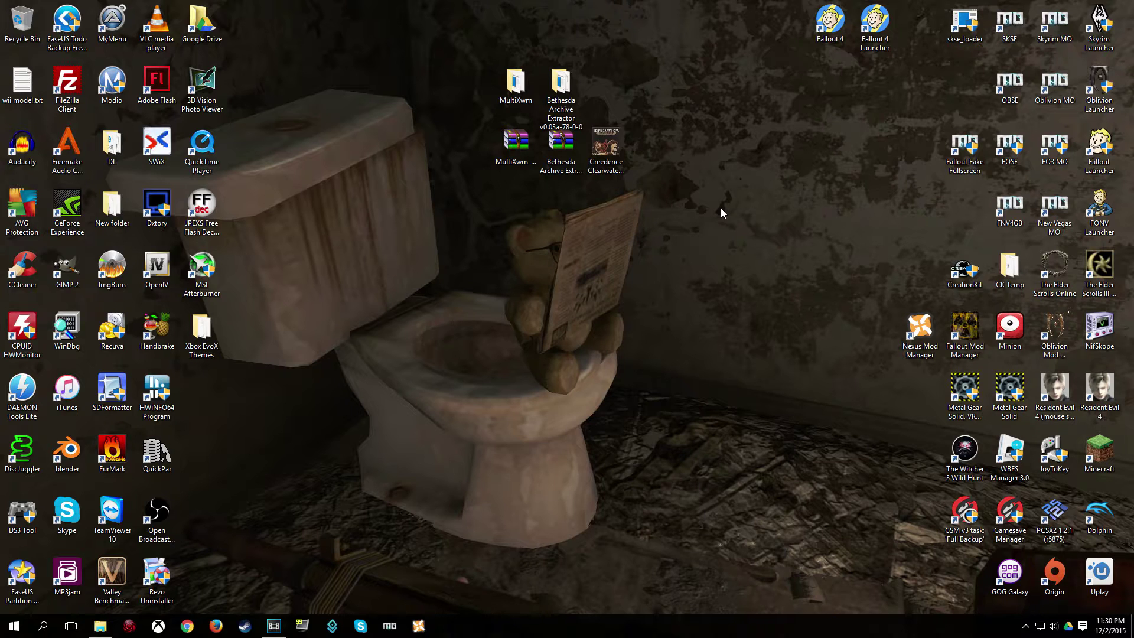
pyautogui.doubleClick(562, 121)
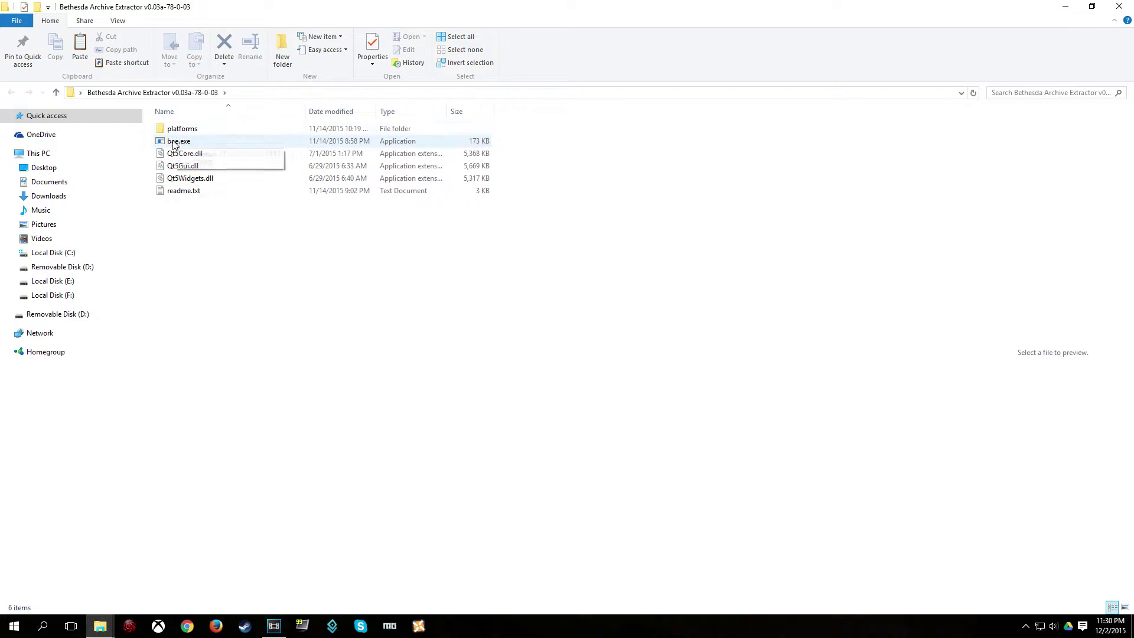
pyautogui.doubleClick(178, 143)
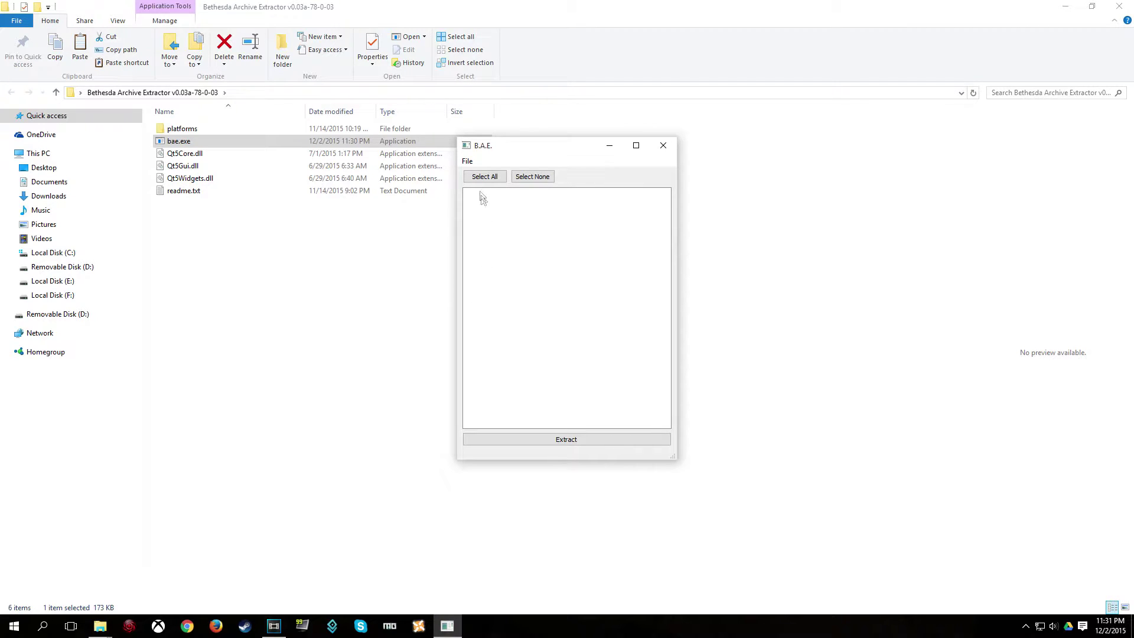
# Load Fallout4 - Sounds.ba2 from F:\Program Files (x86)\Steam\SteamApps\common\Fallout 4\Data into B.A.E
pyautogui.click(468, 161)
pyautogui.click(495, 173)
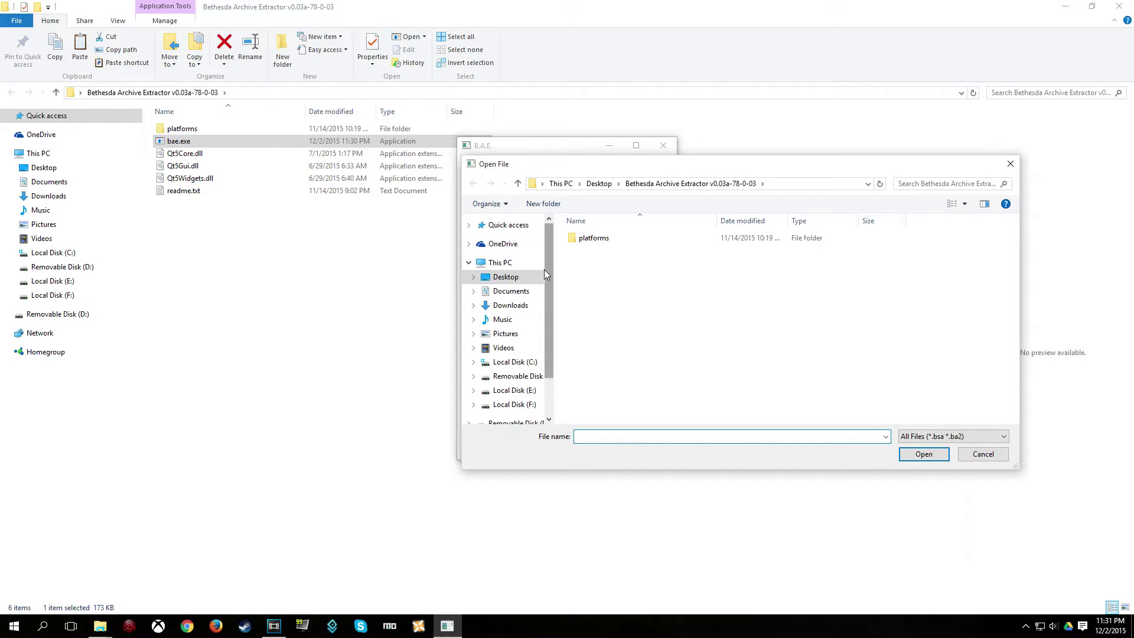
pyautogui.click(517, 405)
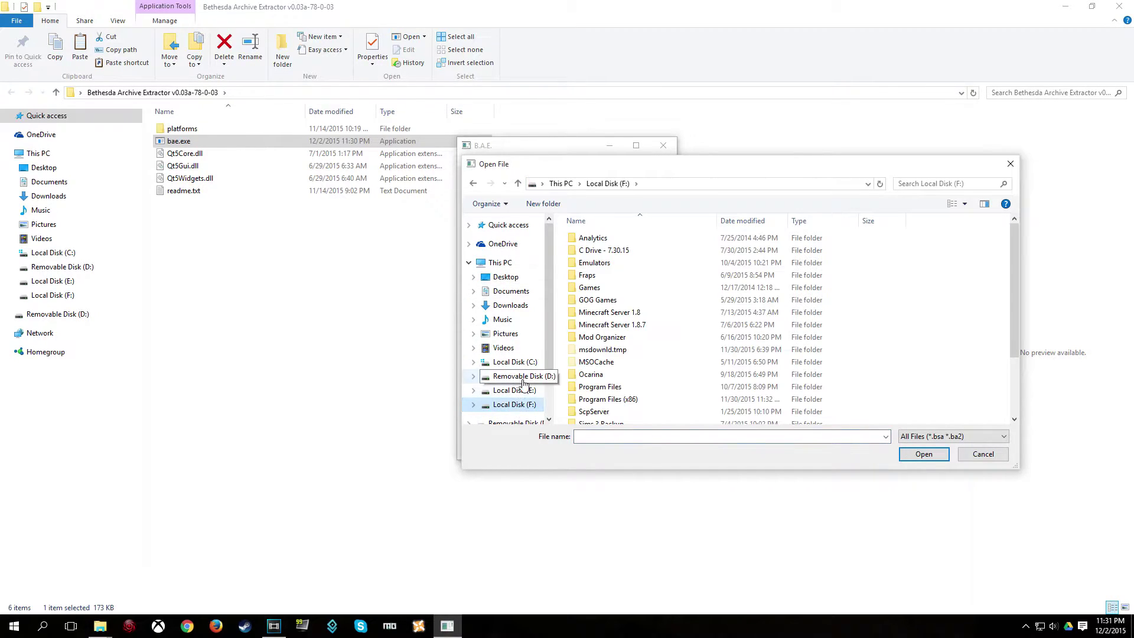
pyautogui.doubleClick(616, 401)
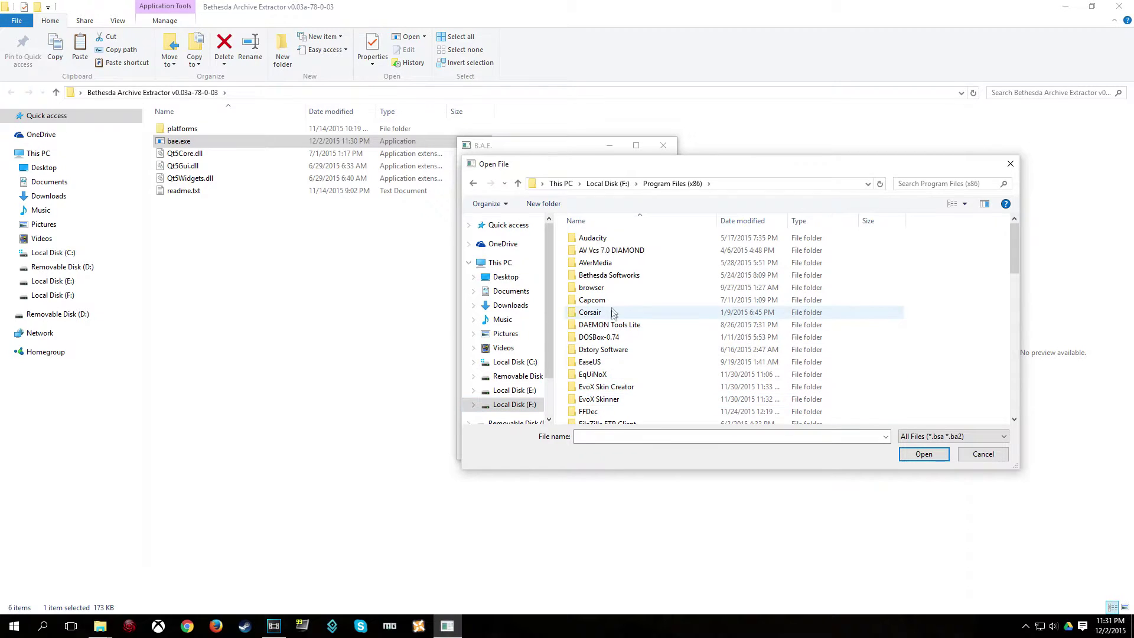
pyautogui.scroll(-5, 601, 398)
pyautogui.doubleClick(601, 398)
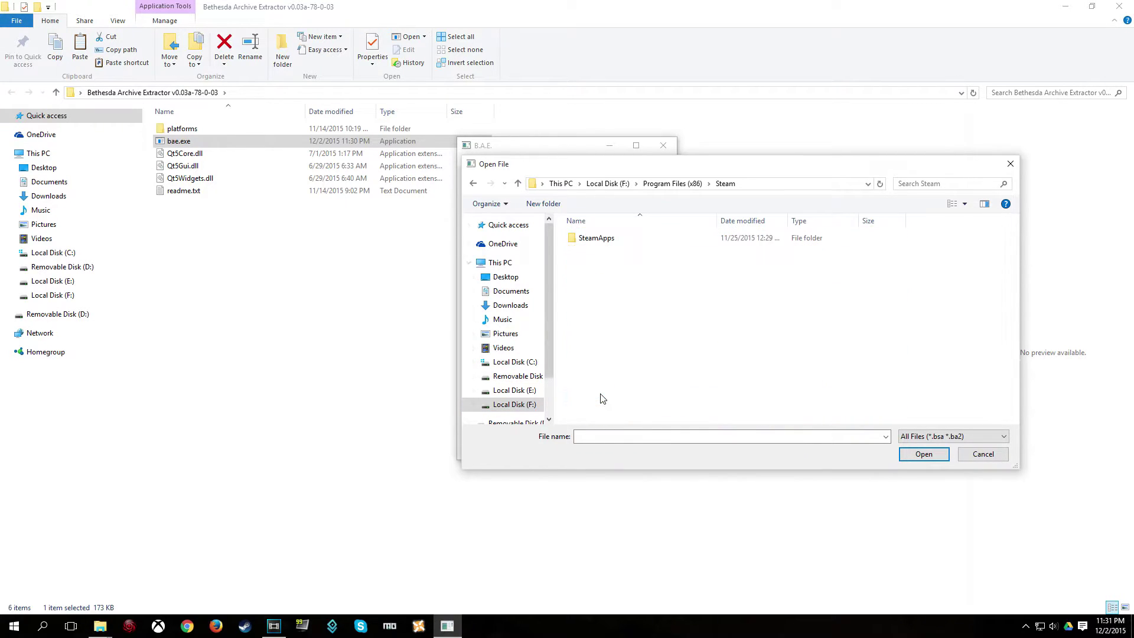
pyautogui.press('Return')
pyautogui.press('Return')
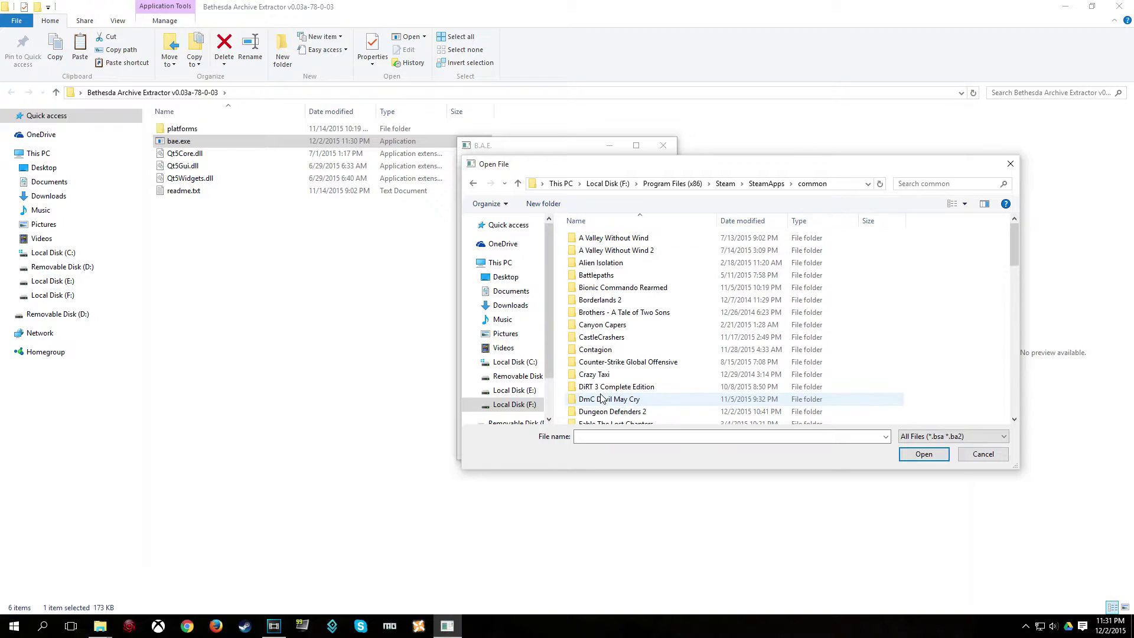
pyautogui.scroll(-6, 601, 398)
pyautogui.press('Down')
pyautogui.press('Return')
pyautogui.press('Down')
pyautogui.press('Down')
pyautogui.press('Return')
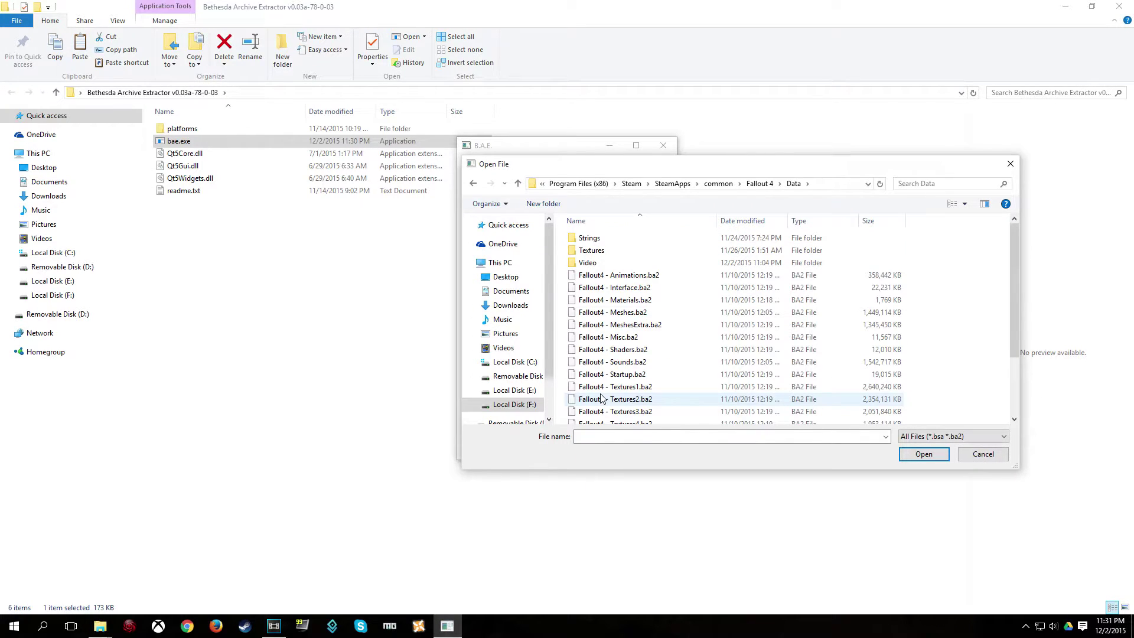
pyautogui.click(598, 365)
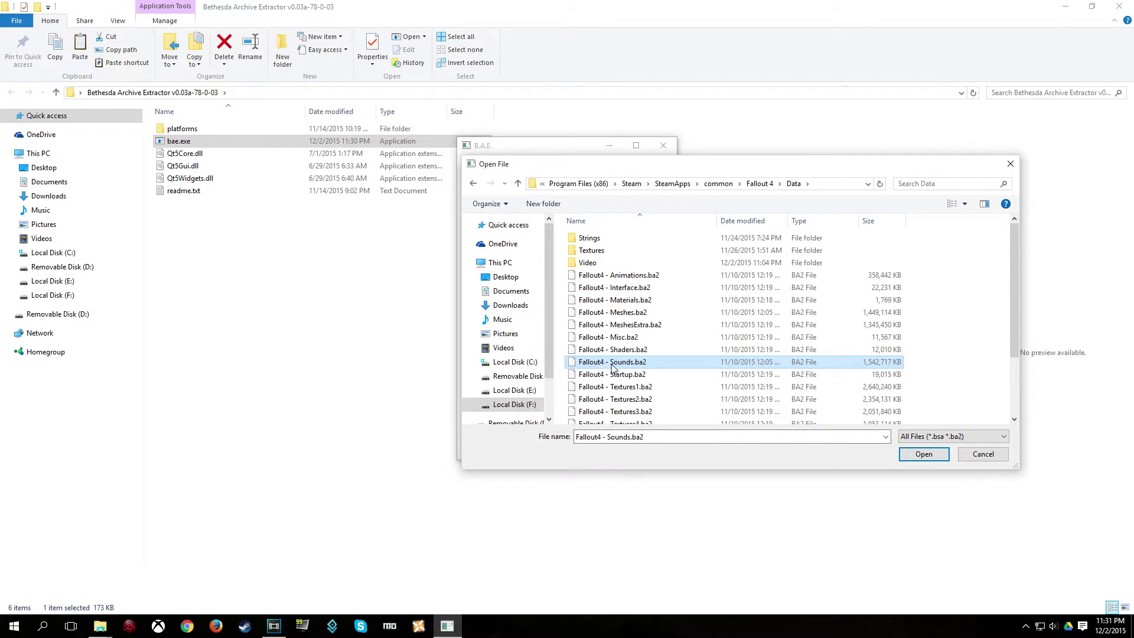
pyautogui.click(911, 456)
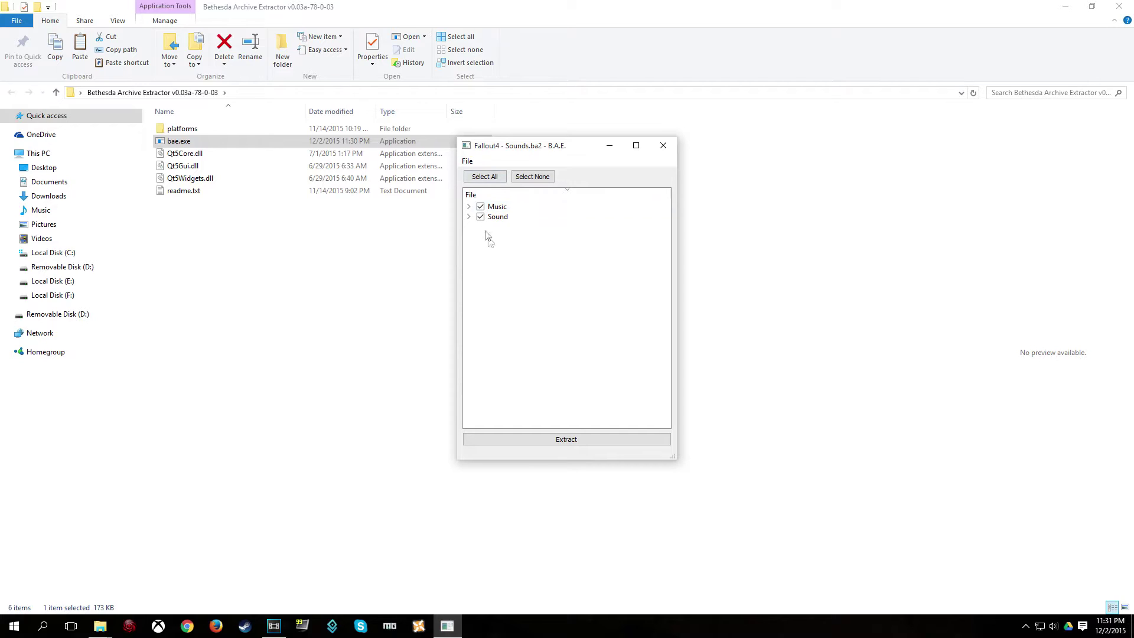
# Extract the archive into a new Desktop folder 'BA2 - Sounds', then close B.A.E
pyautogui.click(566, 438)
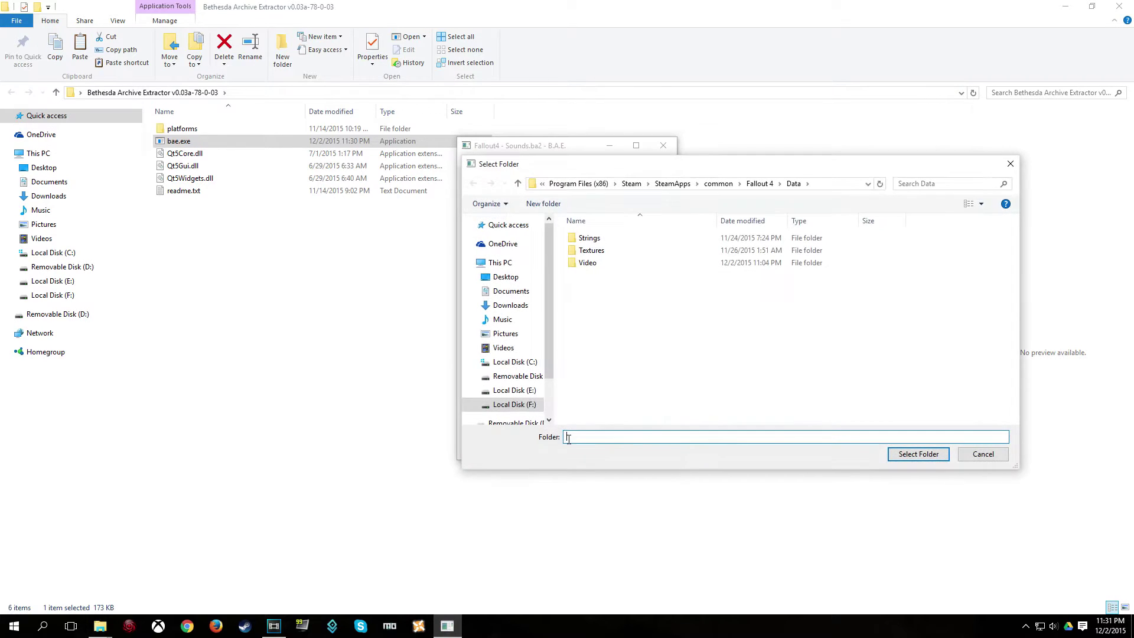
pyautogui.click(514, 280)
pyautogui.doubleClick(602, 436)
pyautogui.press('BackSpace')
pyautogui.rightClick(589, 342)
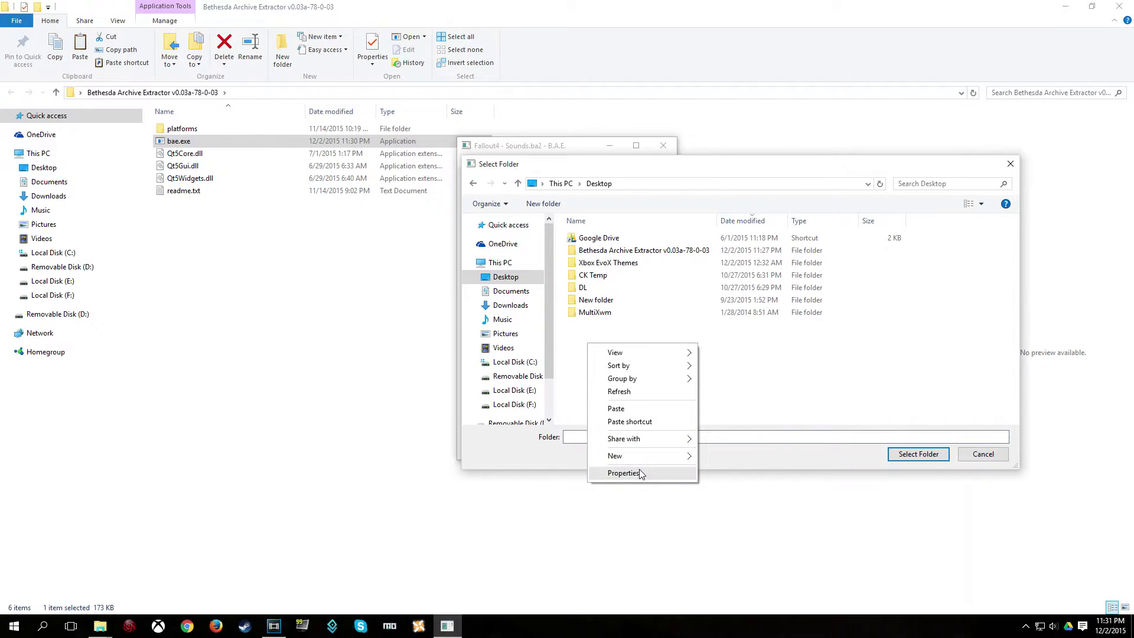
pyautogui.moveTo(635, 460)
pyautogui.click(717, 456)
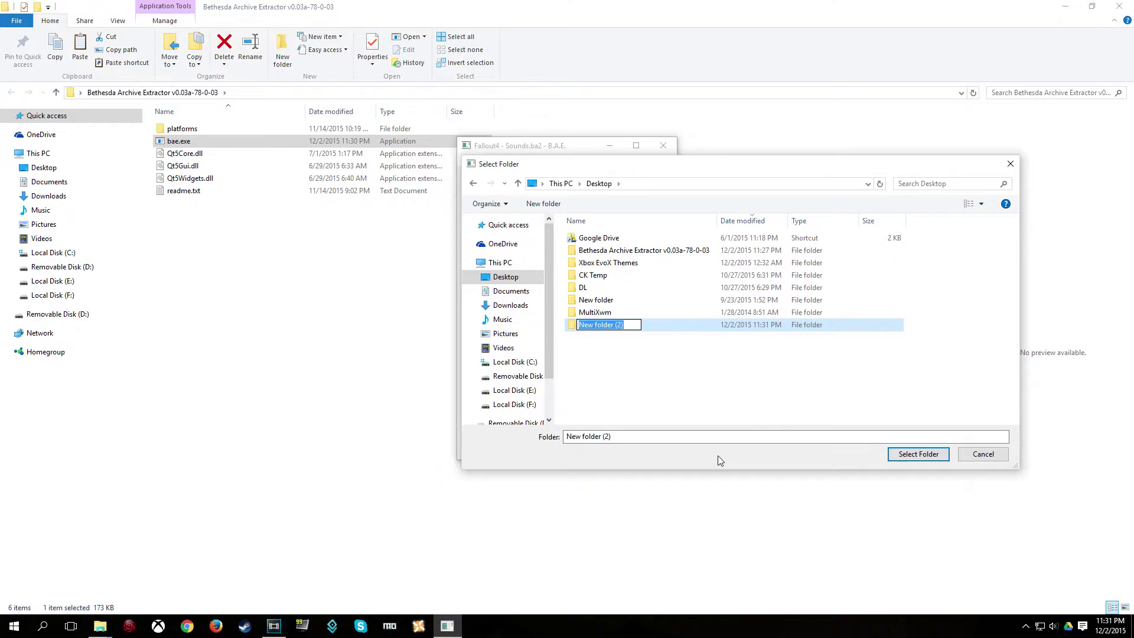
pyautogui.write('BA2 - Sounds')
pyautogui.press('Return')
pyautogui.click(917, 458)
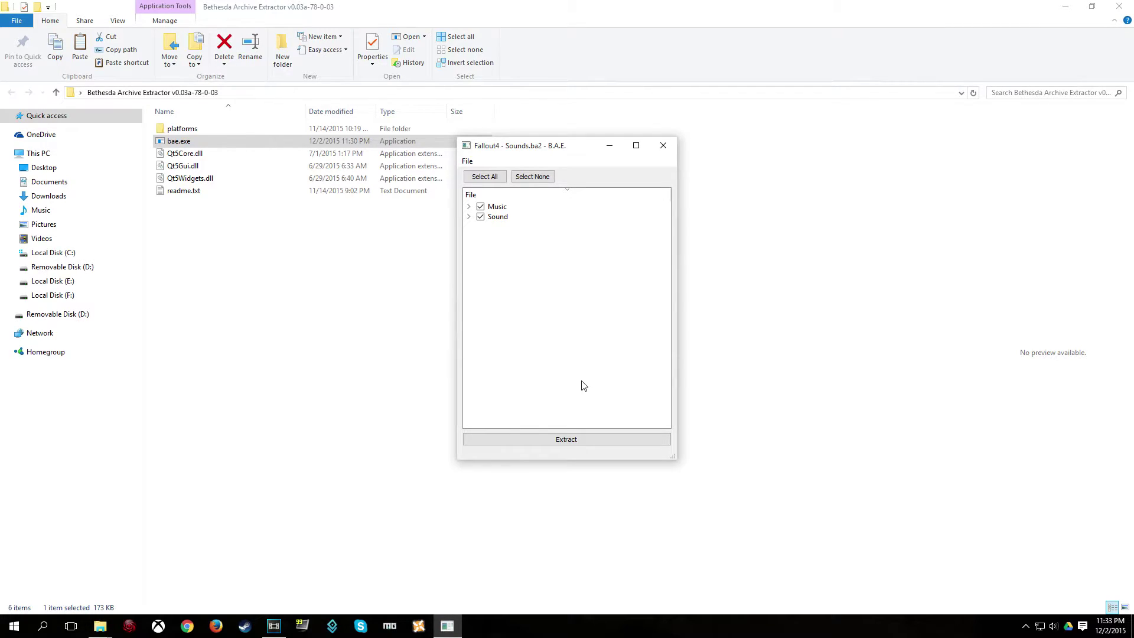
pyautogui.click(663, 145)
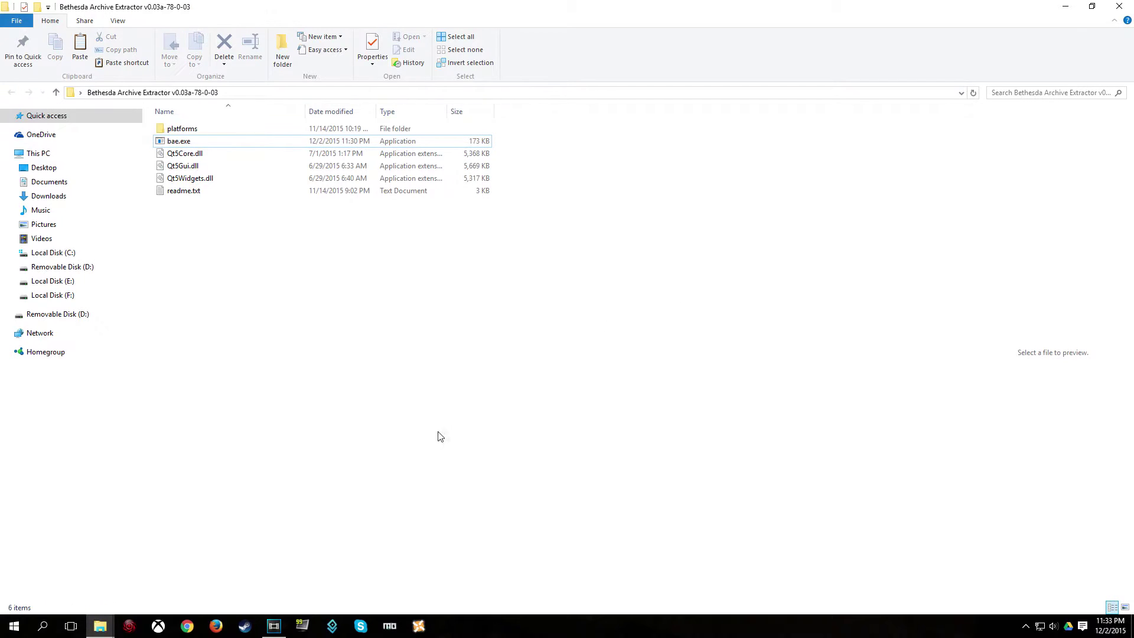
# Place BA2 - Sounds beside the extractor folder and select MUS_MainTheme.xwm in its Music\Special folder
pyautogui.click(1120, 7)
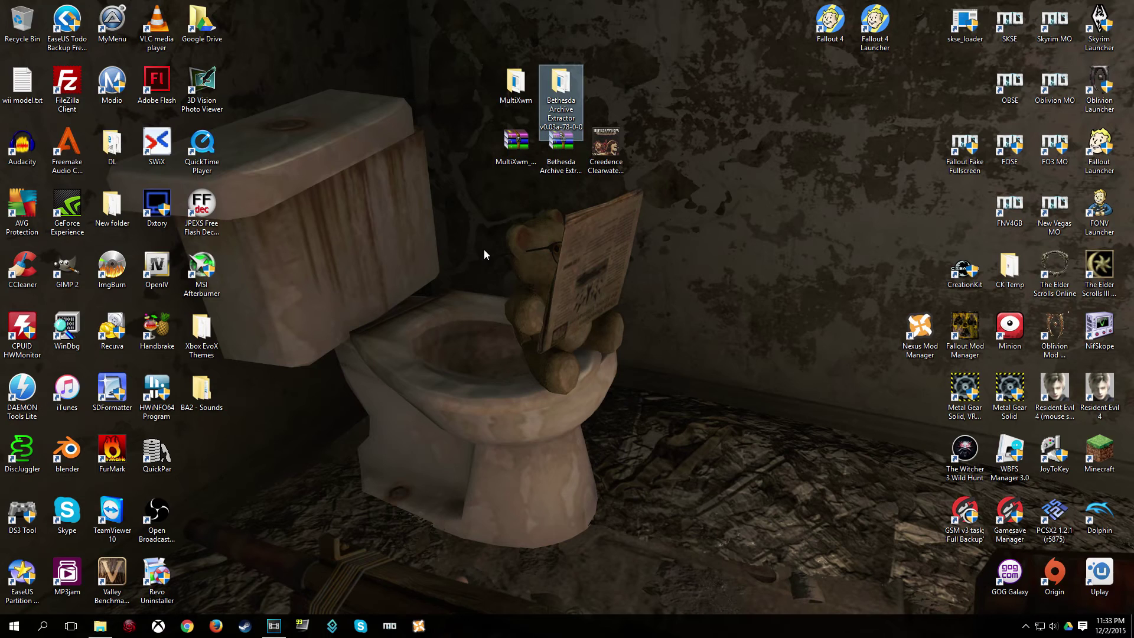
pyautogui.moveTo(201, 393); pyautogui.dragTo(606, 110)
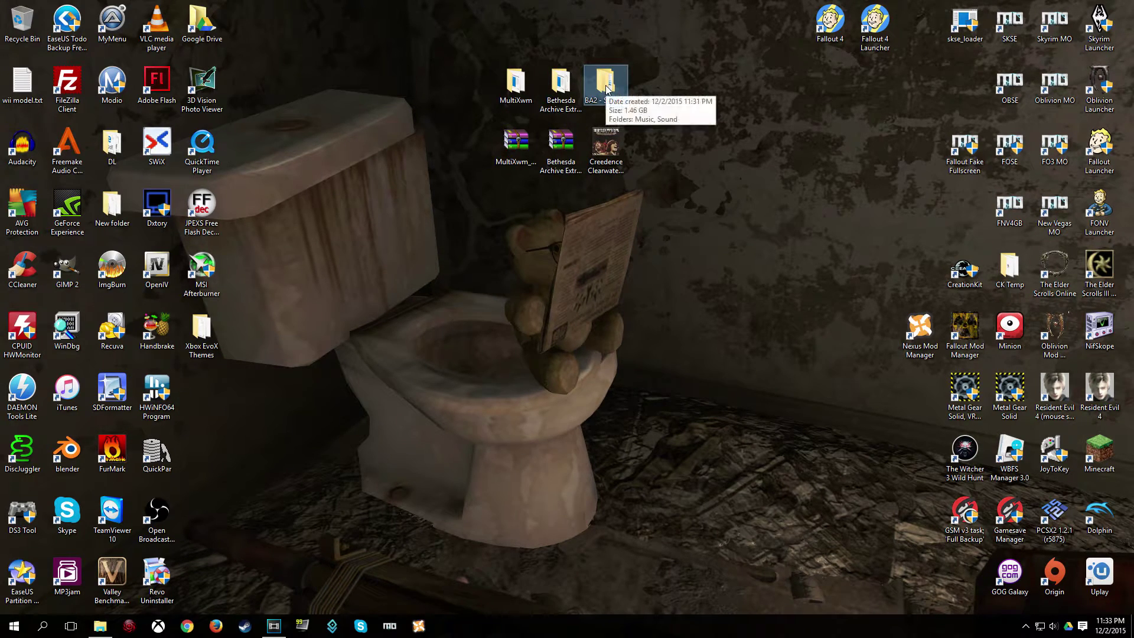
pyautogui.doubleClick(606, 89)
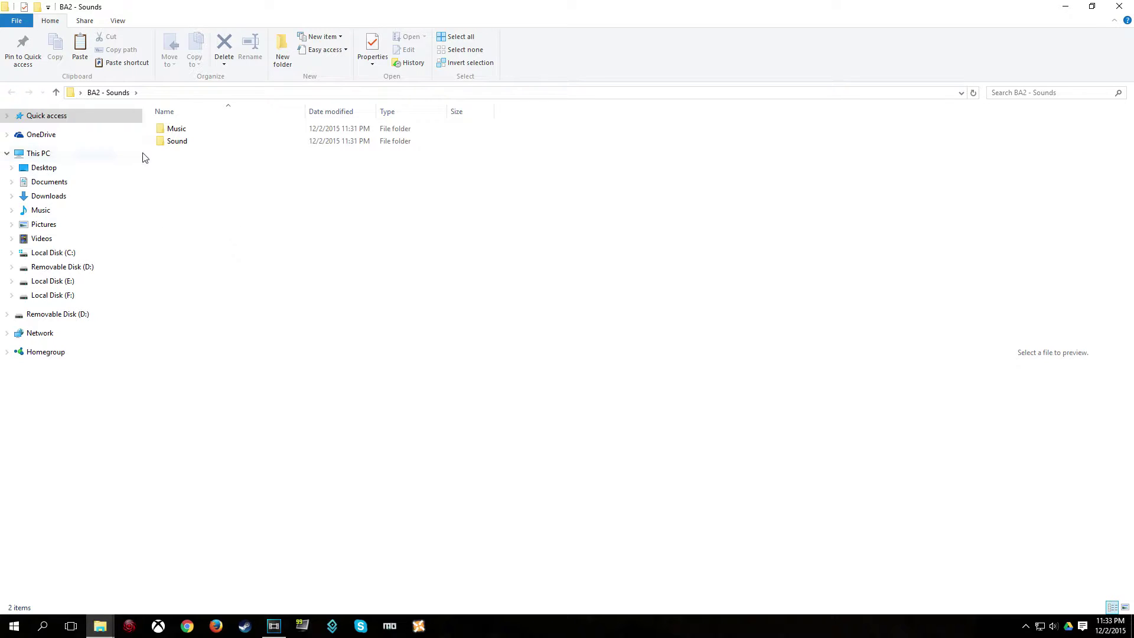
pyautogui.doubleClick(183, 135)
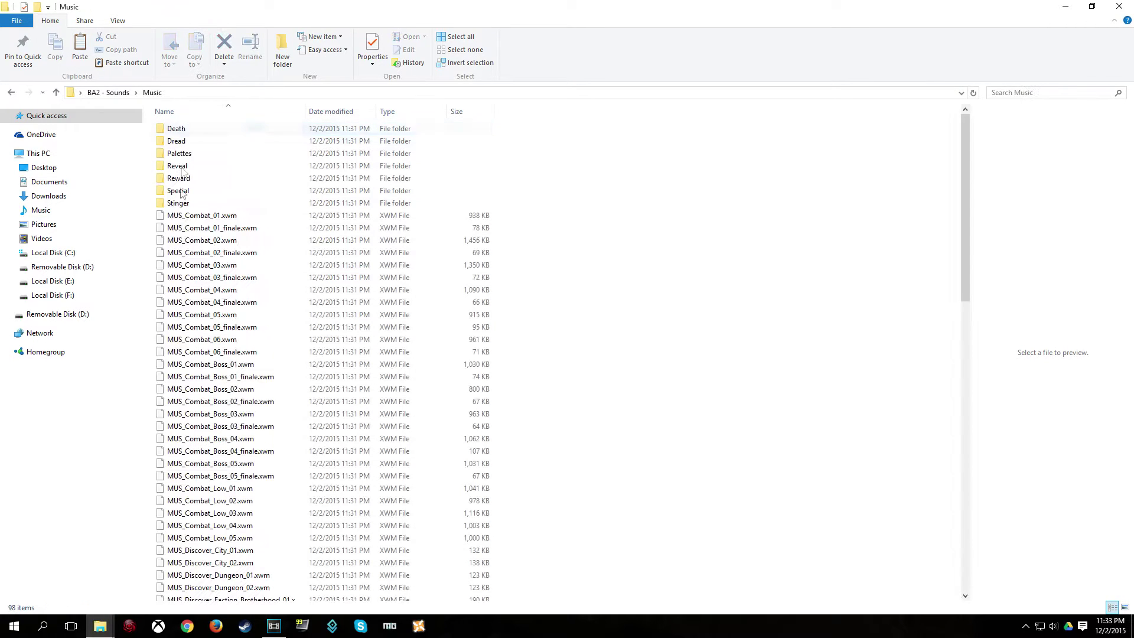
pyautogui.doubleClick(181, 195)
pyautogui.click(209, 130)
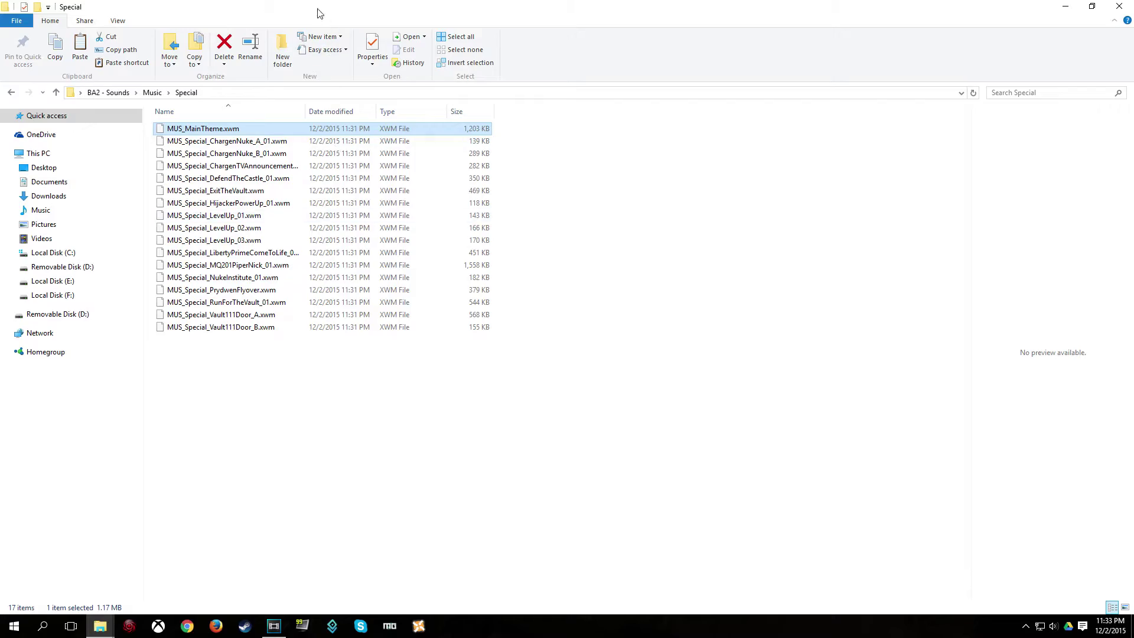
# Snap the Special folder window to the left half, then minimize it
pyautogui.moveTo(318, 13); pyautogui.dragTo(0, 260)
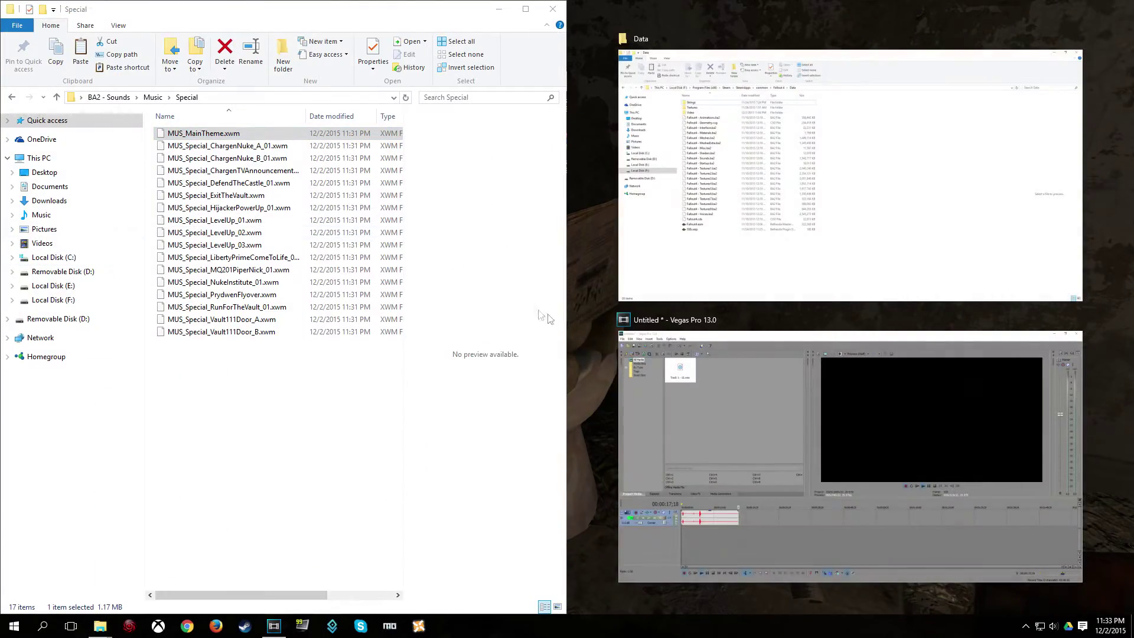
pyautogui.click(582, 313)
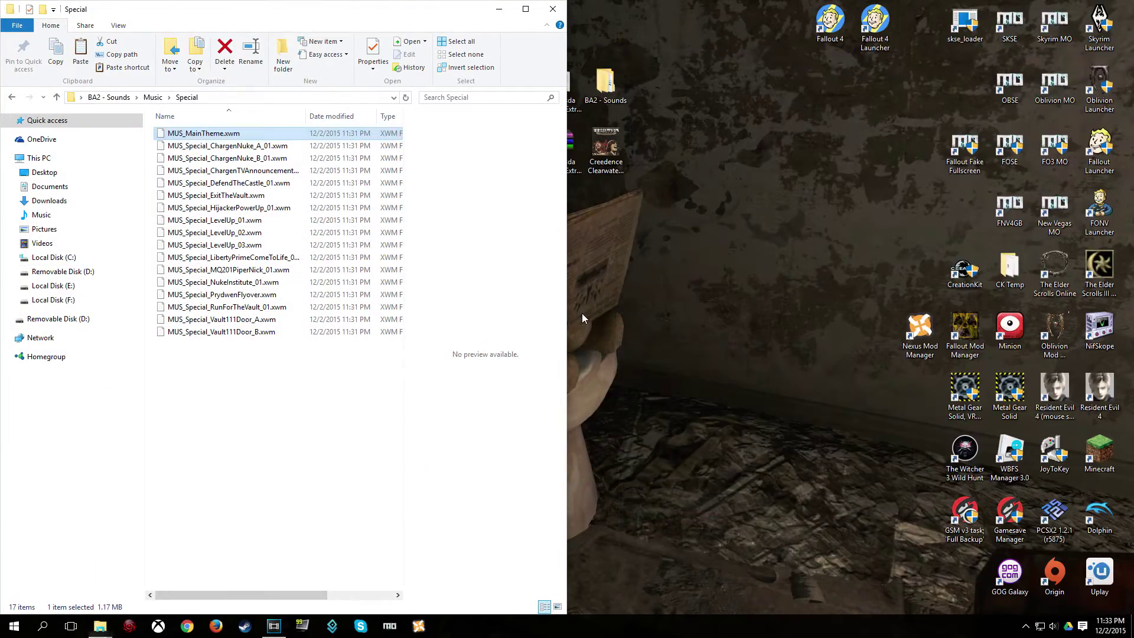
pyautogui.click(500, 10)
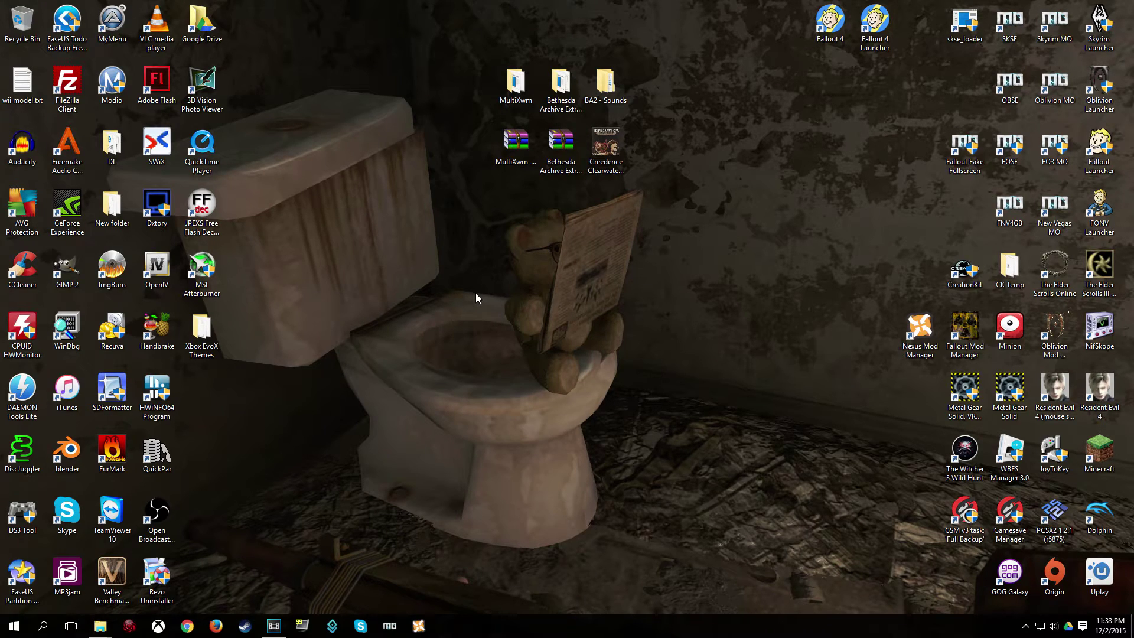
pyautogui.click(614, 166)
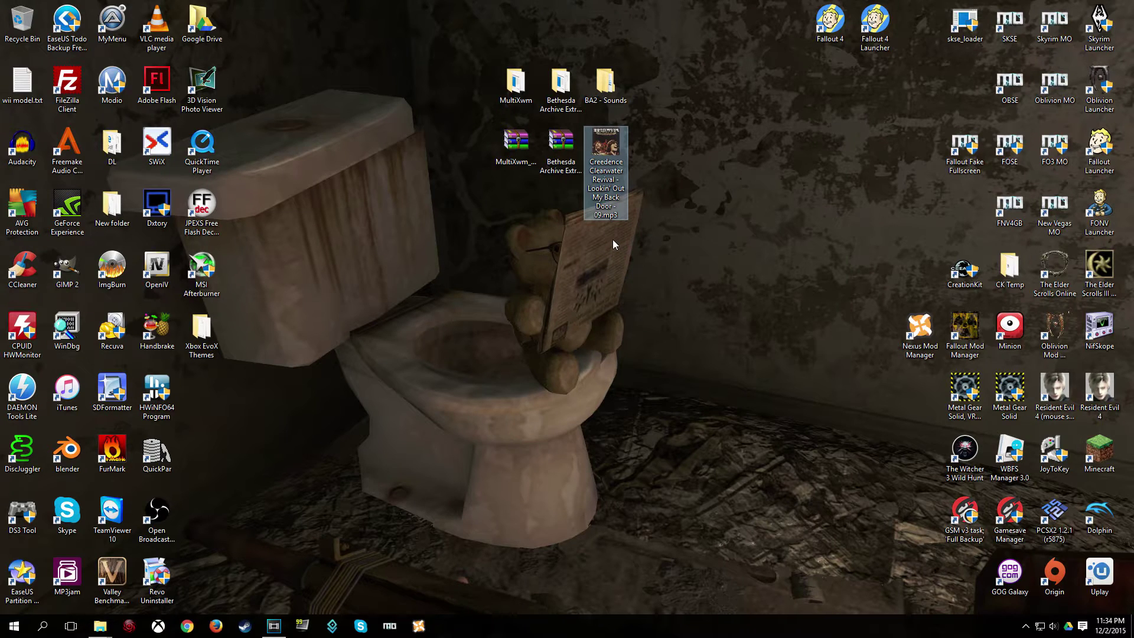
# Launch MultiXwm.exe from the MultiXwm folder on the desktop
pyautogui.click(526, 245)
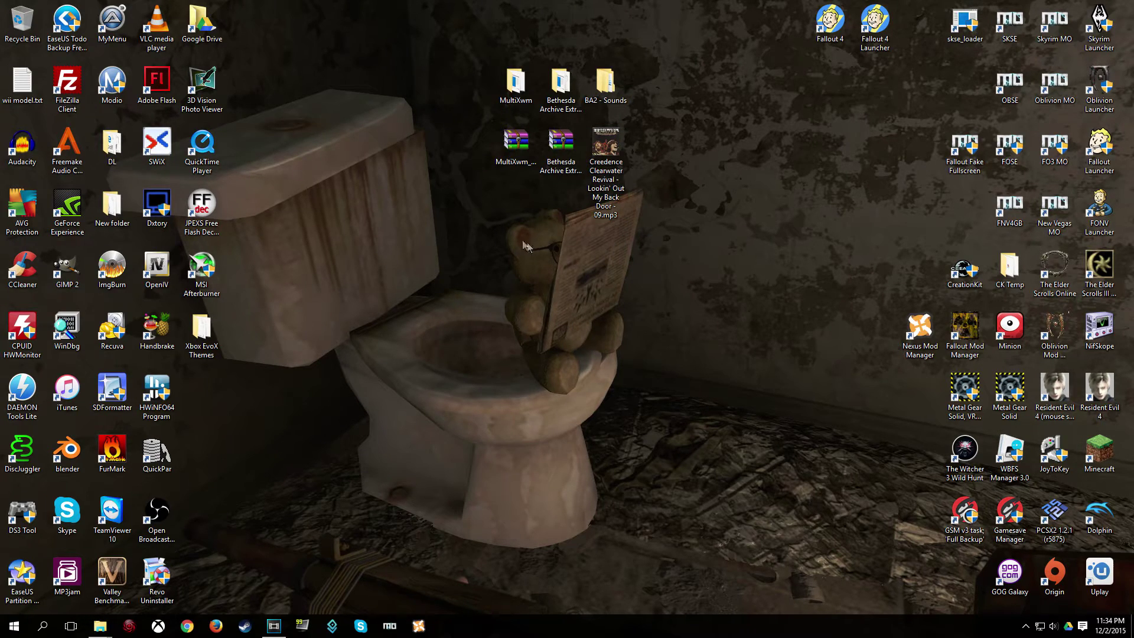
pyautogui.doubleClick(516, 85)
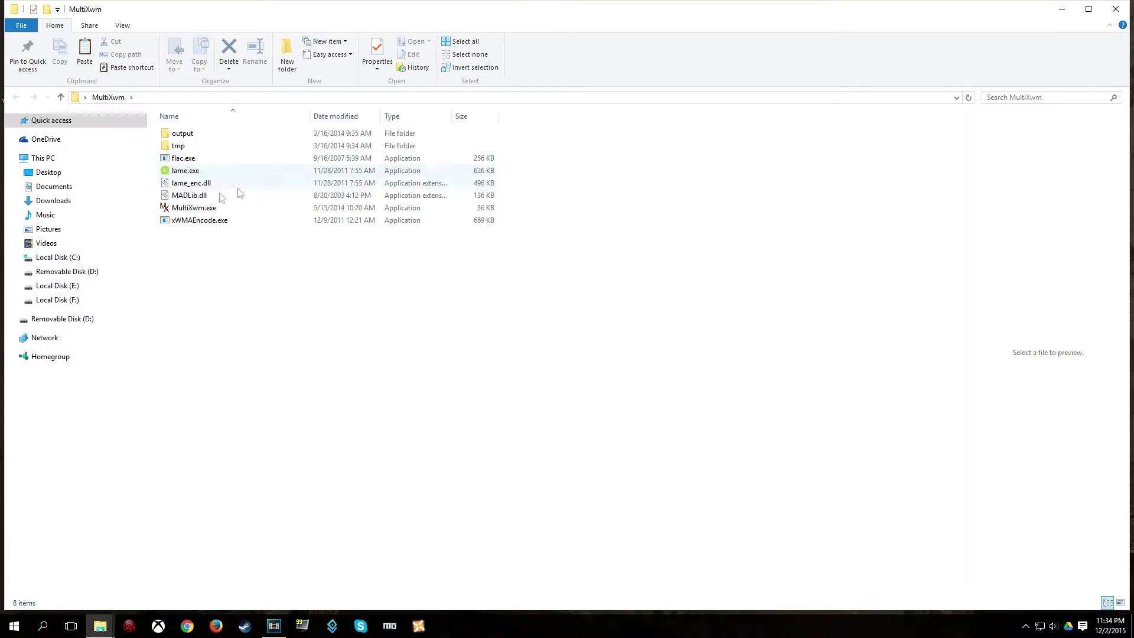
pyautogui.doubleClick(195, 209)
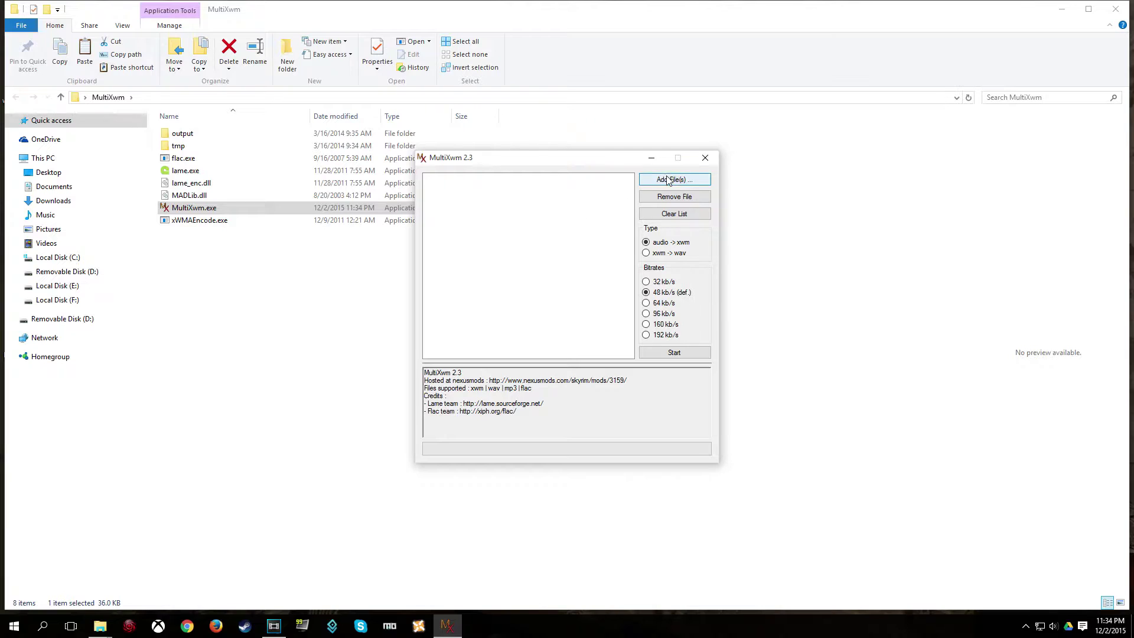
# Add the Creedence Clearwater Revival mp3 from Desktop and start converting it to xwm at 48 kb/s
pyautogui.click(672, 180)
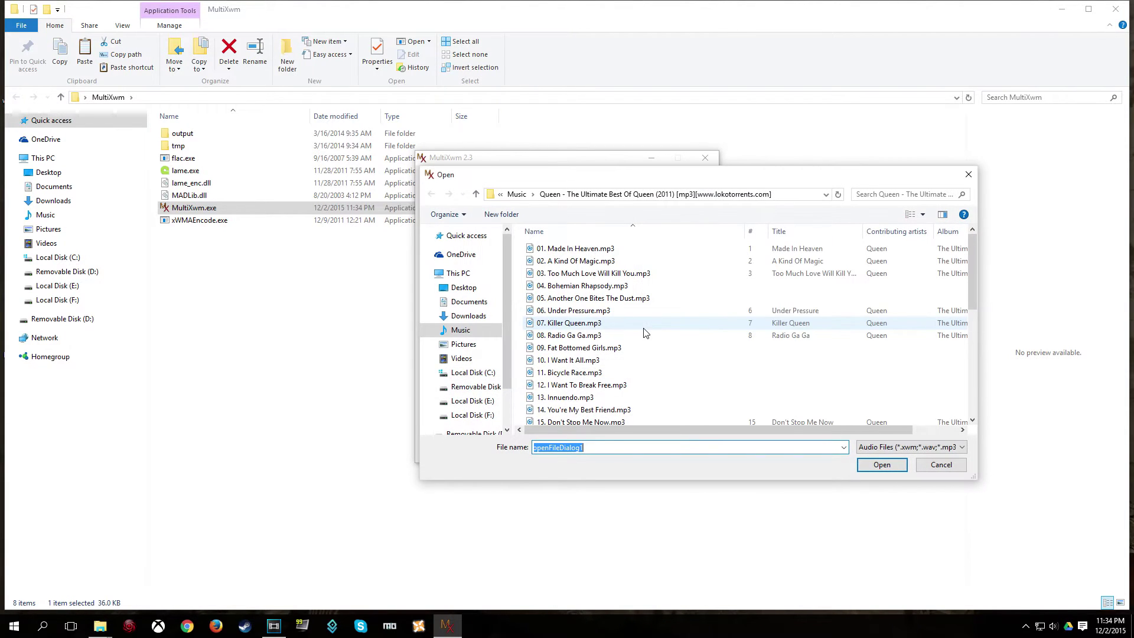
pyautogui.click(463, 288)
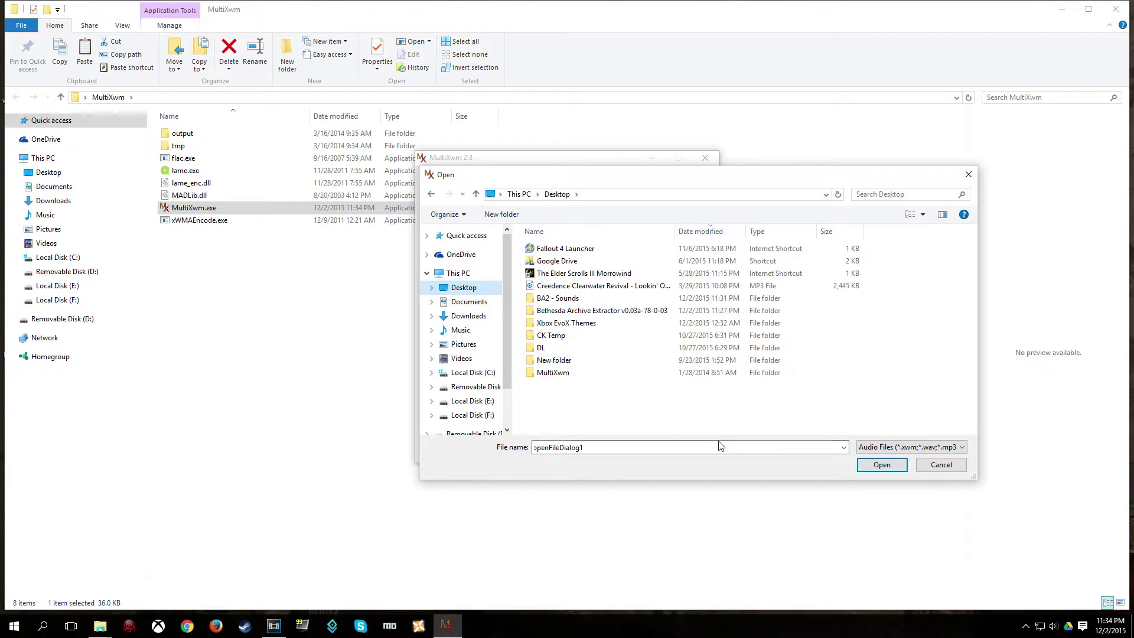
pyautogui.doubleClick(674, 446)
pyautogui.press('BackSpace')
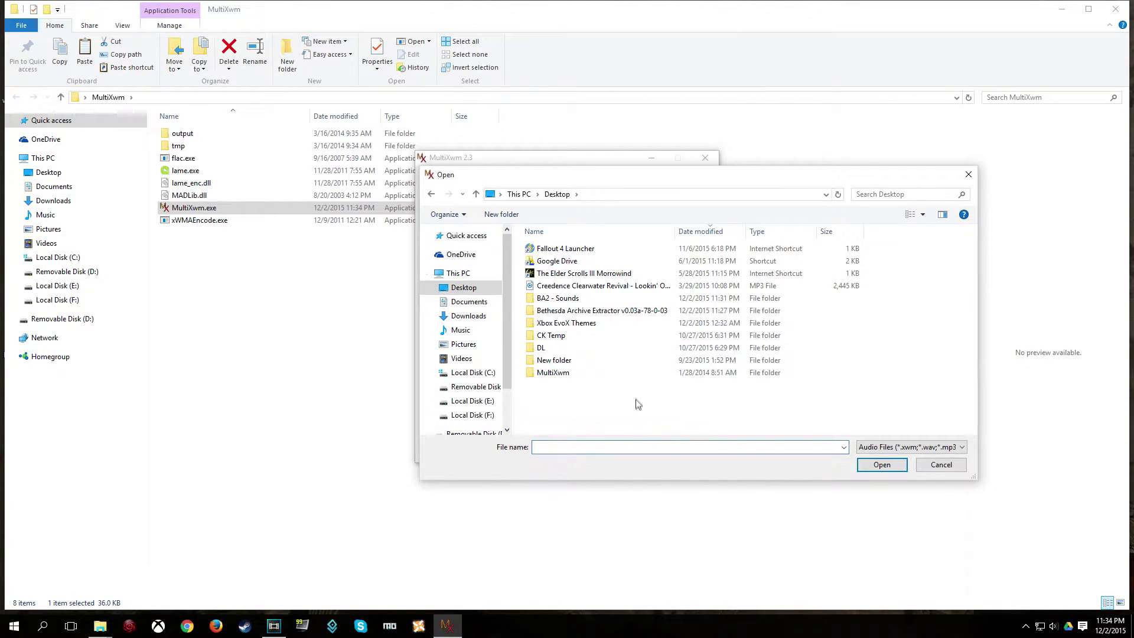
pyautogui.doubleClick(609, 285)
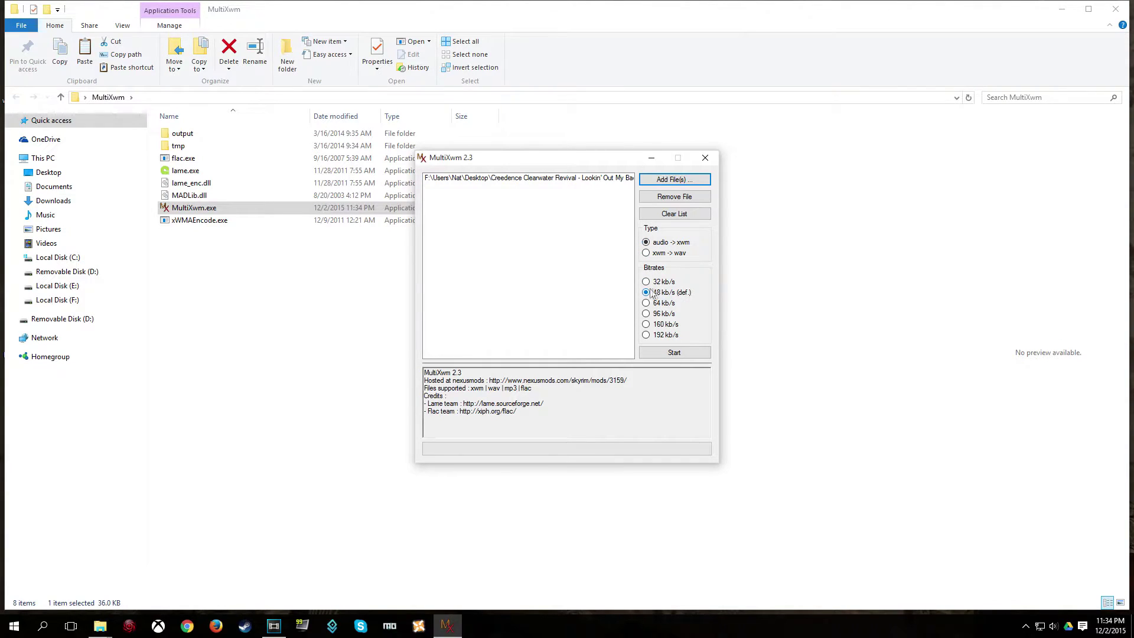
pyautogui.click(673, 352)
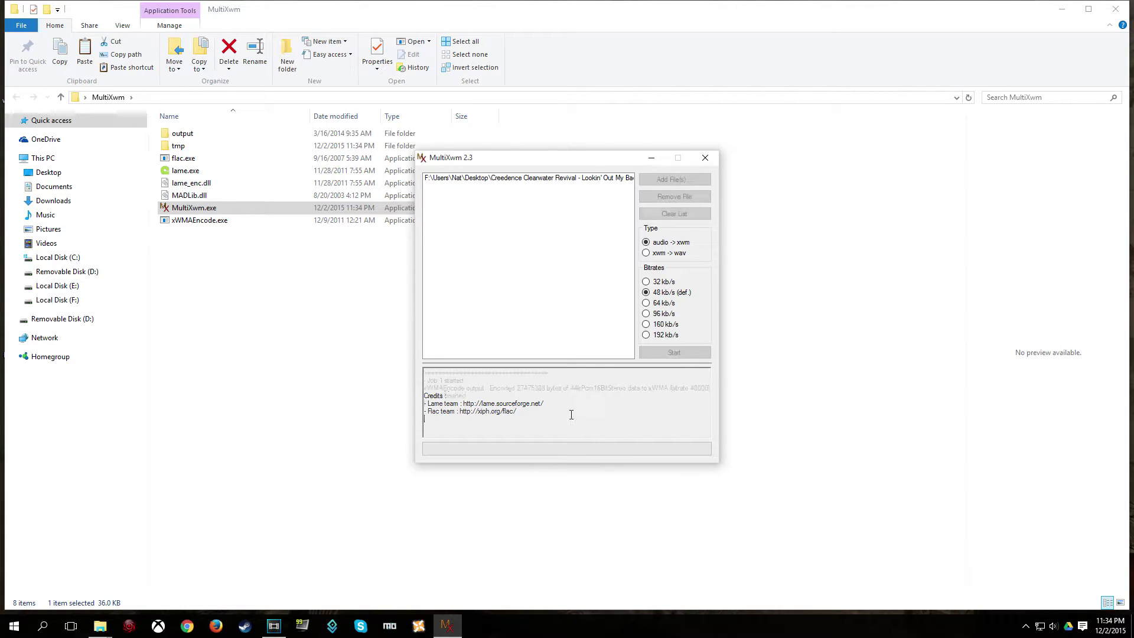
# Close MultiXwm, copy the converted Creedence XWM from MultiXwm\output, and close that window
pyautogui.click(705, 158)
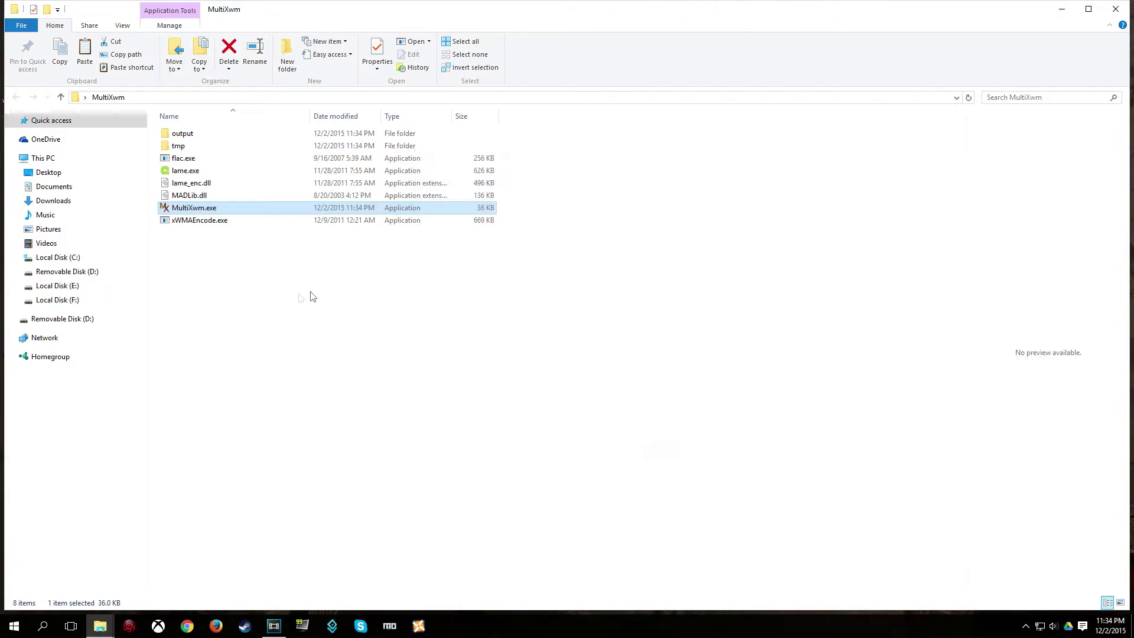
pyautogui.doubleClick(188, 136)
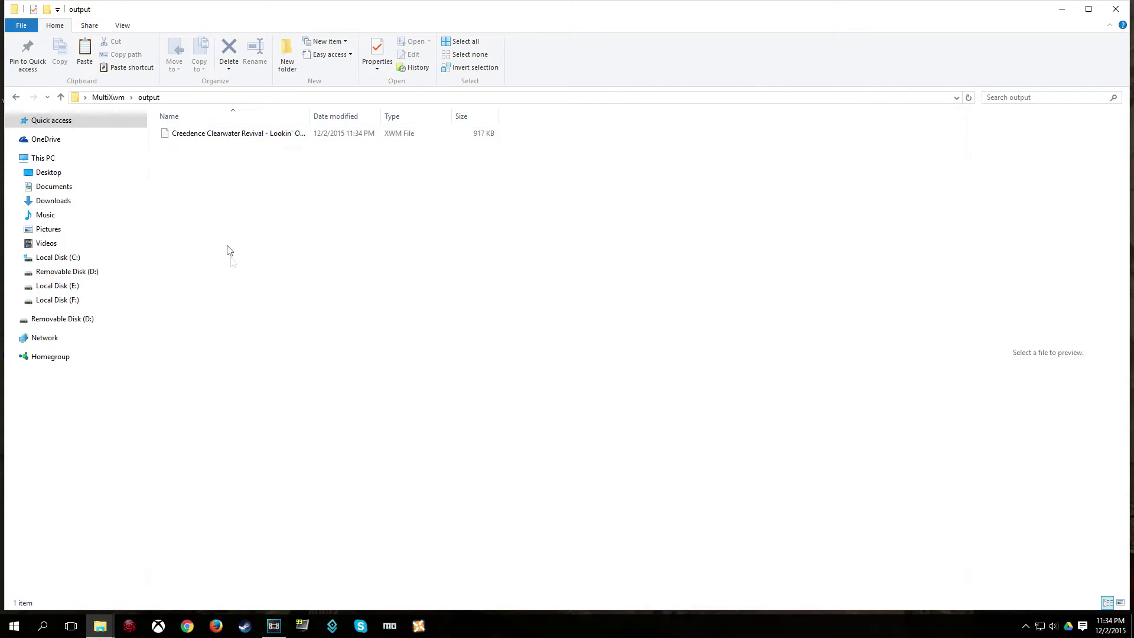
pyautogui.click(211, 135)
pyautogui.rightClick(211, 135)
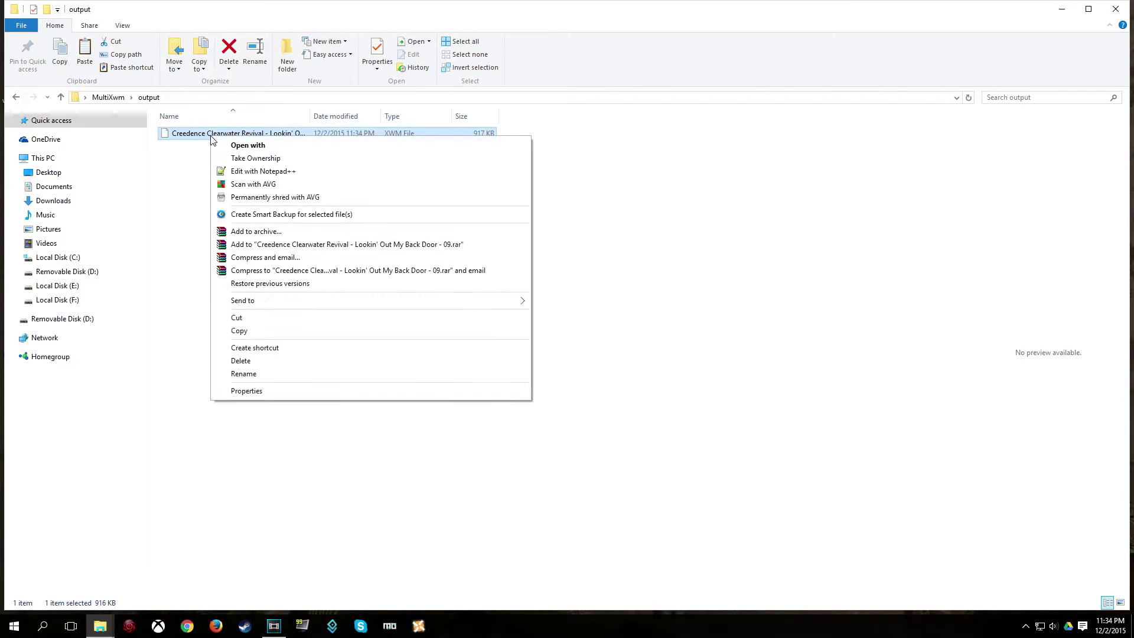
pyautogui.click(239, 331)
pyautogui.click(255, 276)
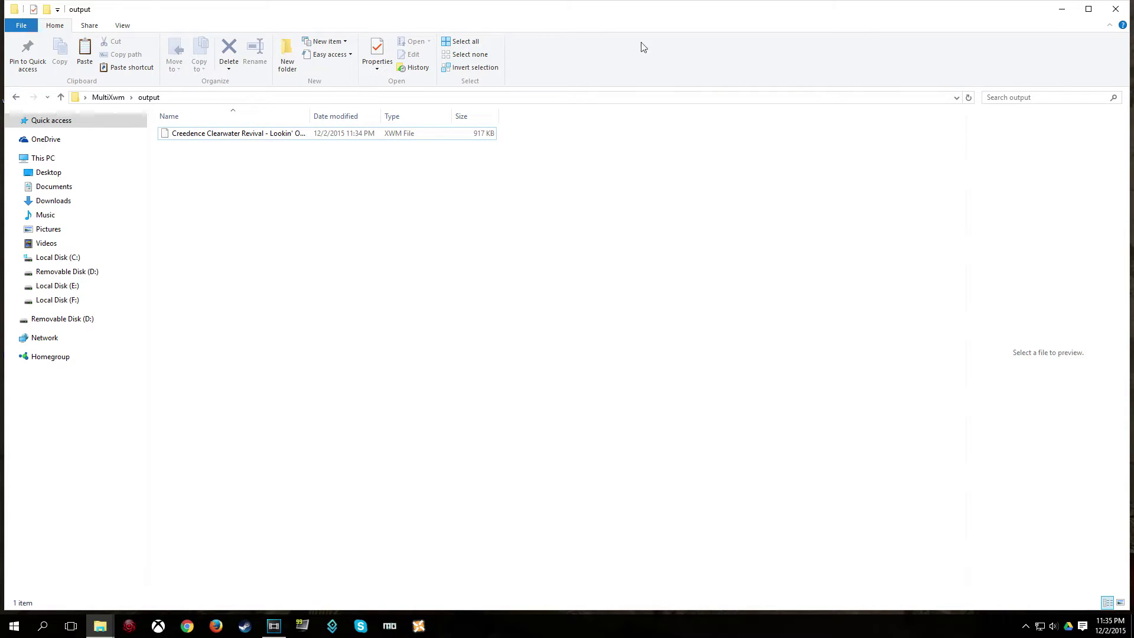
pyautogui.click(1115, 8)
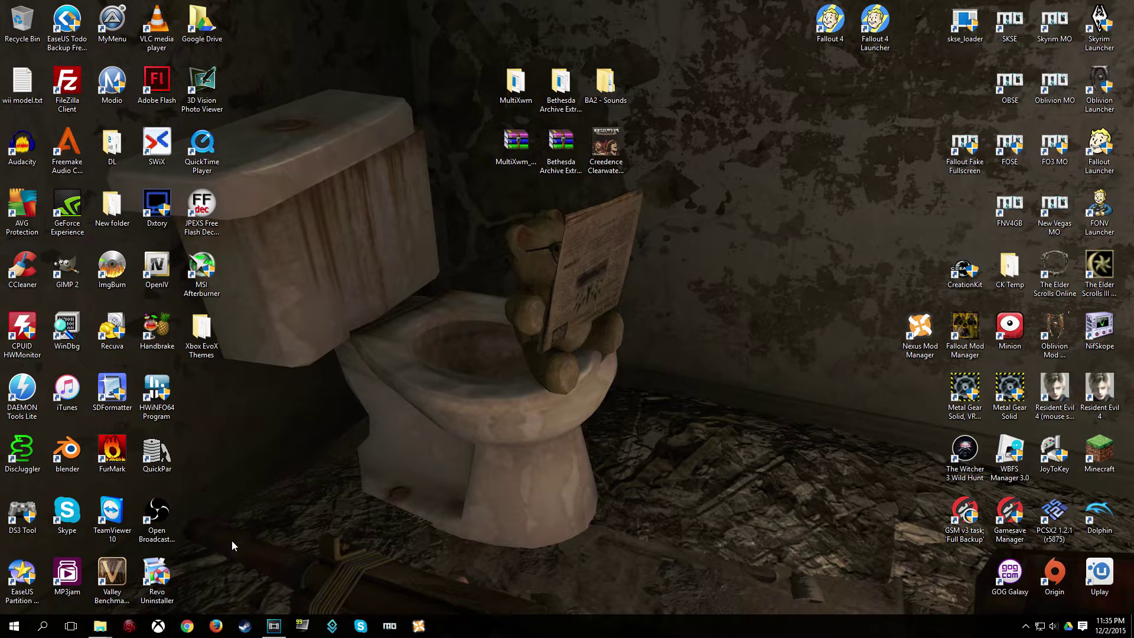
# Snap the Fallout 4 Data window to the right, with the extracted Special window on the left
pyautogui.moveTo(96, 632)
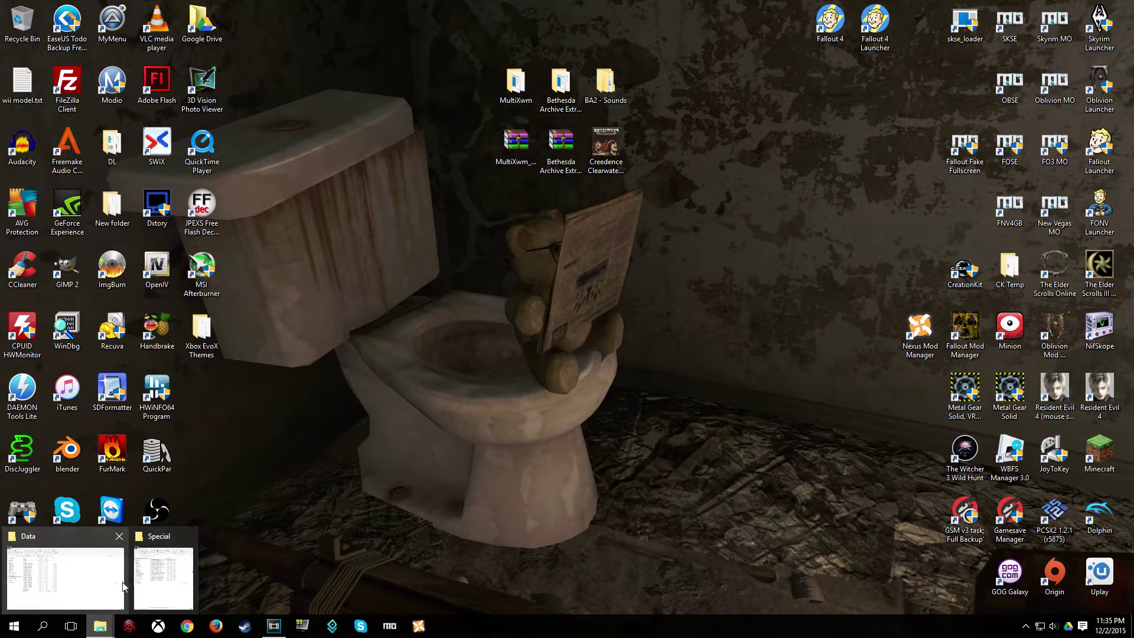
pyautogui.moveTo(144, 579)
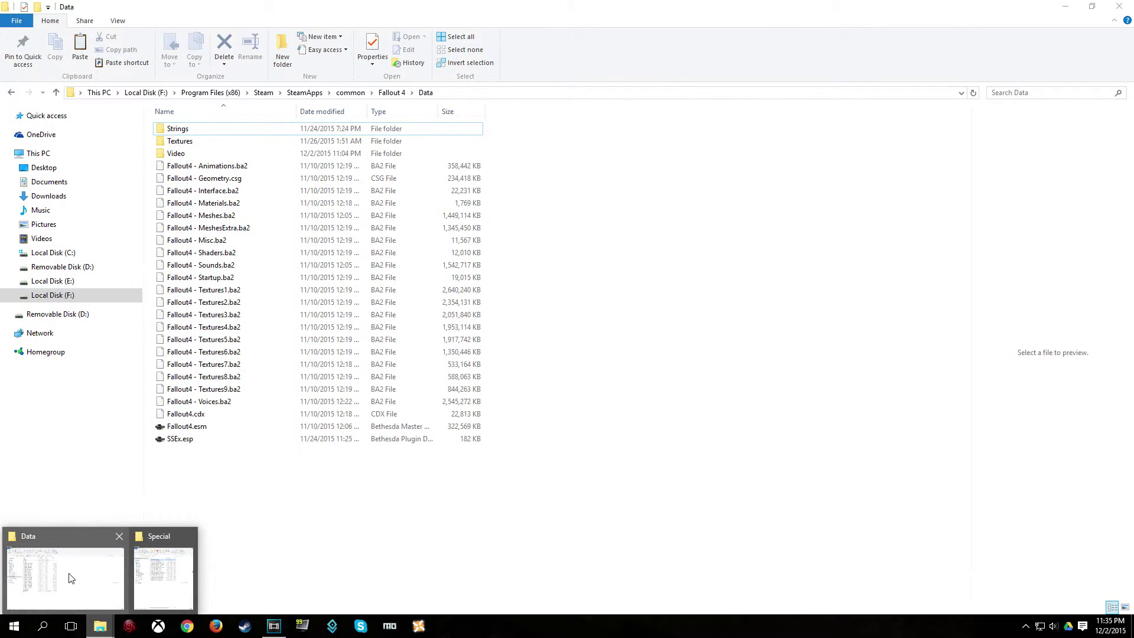
pyautogui.click(66, 572)
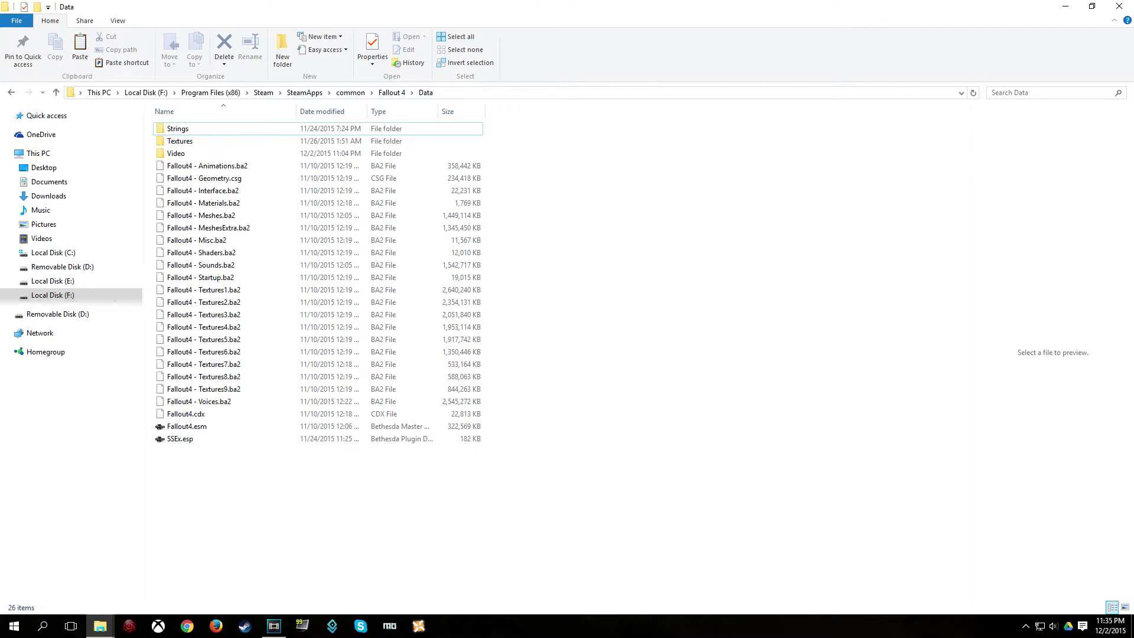
pyautogui.press('super+Right')
pyautogui.click(218, 263)
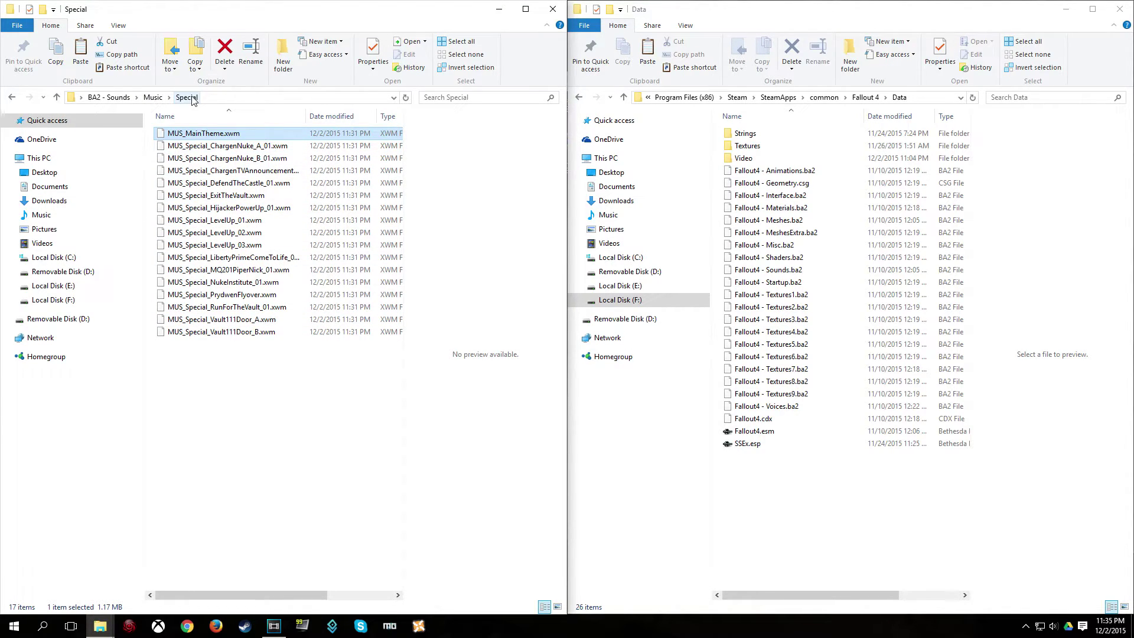
pyautogui.moveTo(194, 100); pyautogui.dragTo(138, 87)
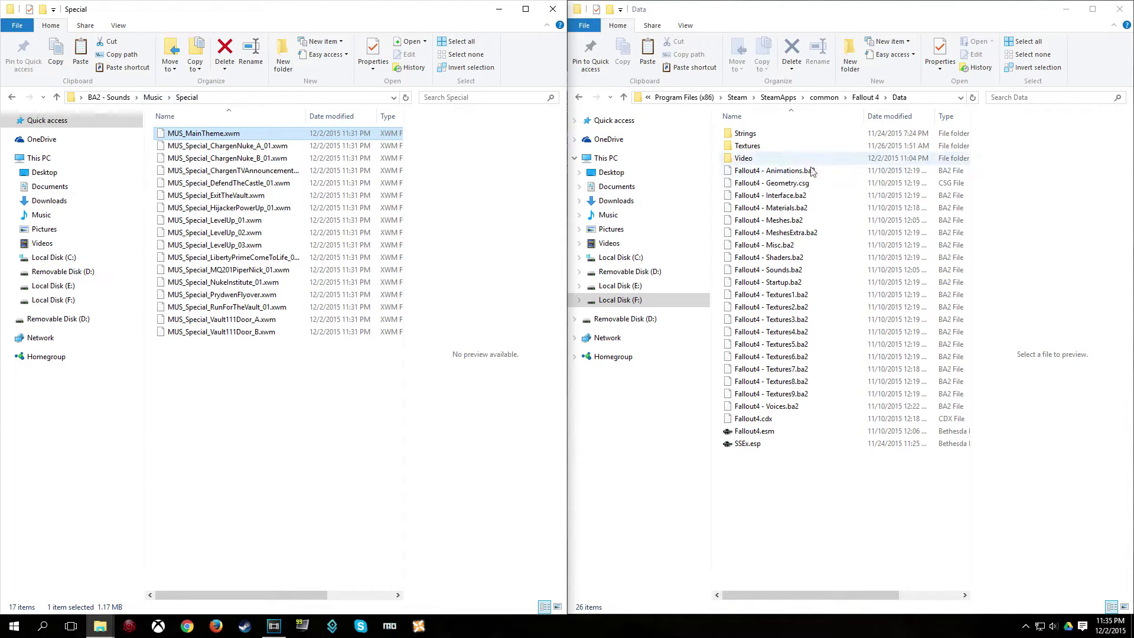
# Create a new folder named Music inside the Data folder
pyautogui.rightClick(996, 157)
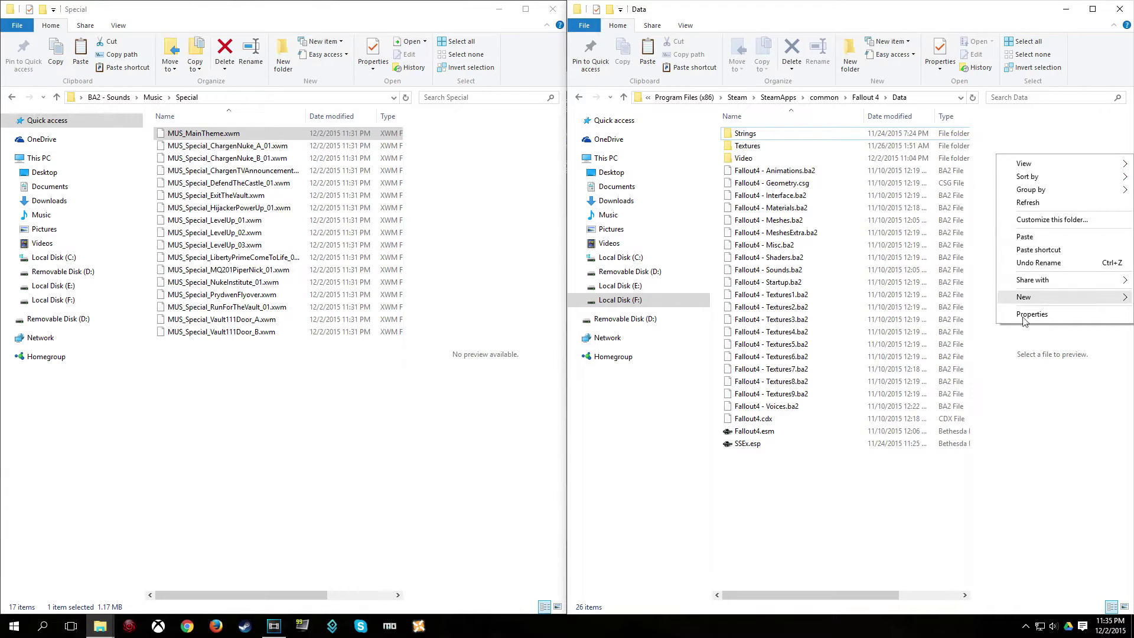
pyautogui.rightClick(812, 494)
pyautogui.rightClick(812, 494)
pyautogui.moveTo(854, 464)
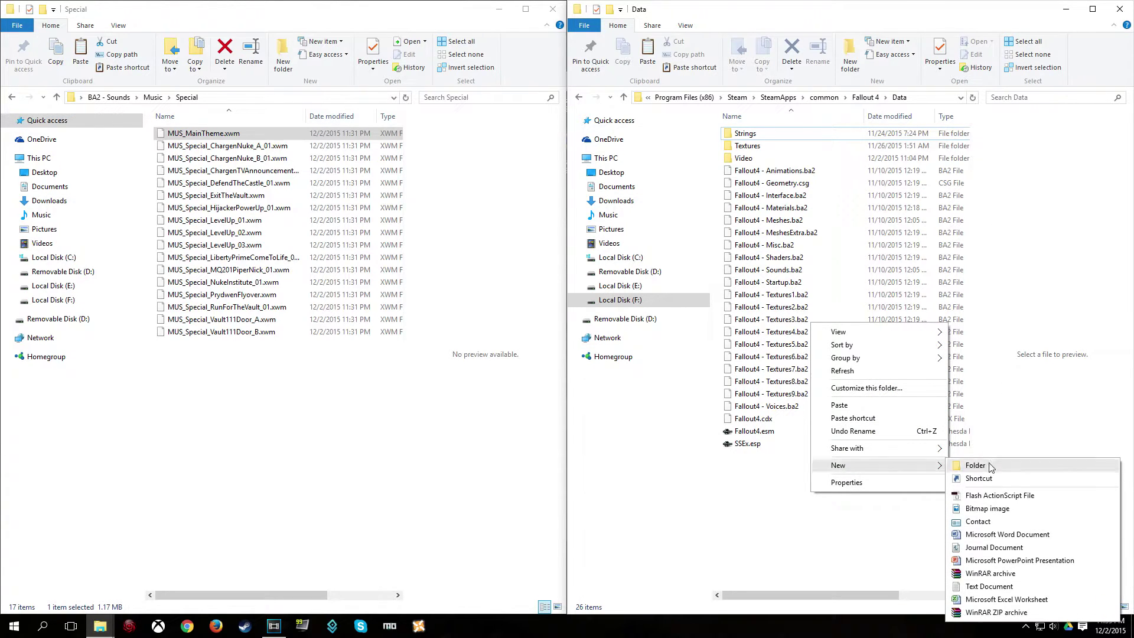
pyautogui.click(975, 466)
pyautogui.write('Music')
pyautogui.press('Return')
pyautogui.press('Return')
# Create a Special folder inside Music and paste the converted Creedence song into it
pyautogui.rightClick(791, 169)
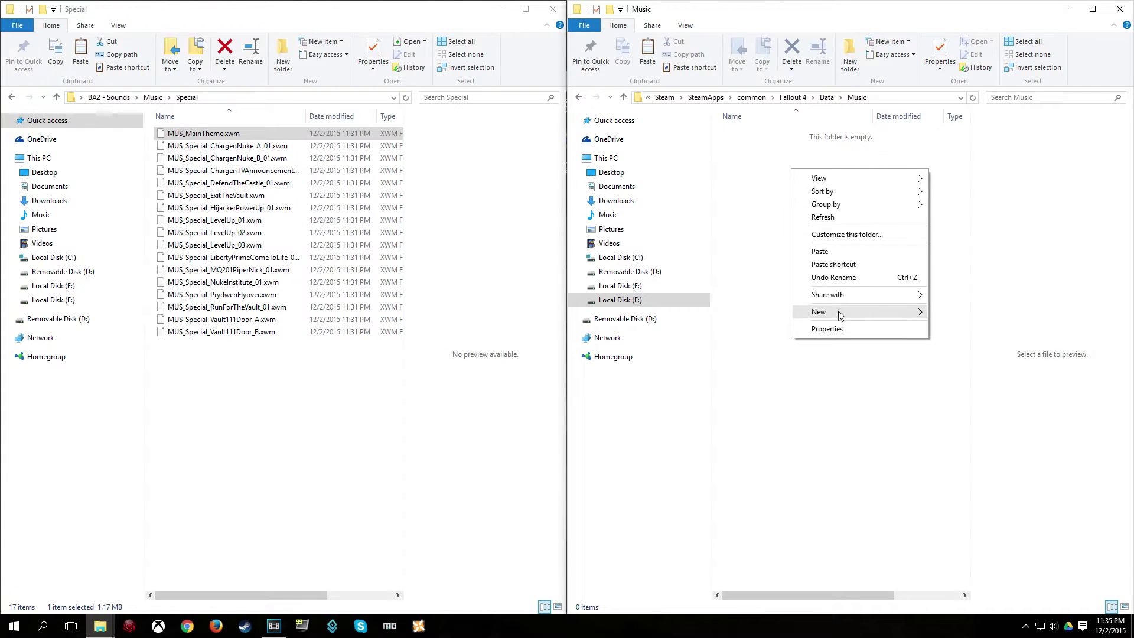
pyautogui.moveTo(838, 311)
pyautogui.click(1007, 312)
pyautogui.write('Special')
pyautogui.press('Return')
pyautogui.press('Return')
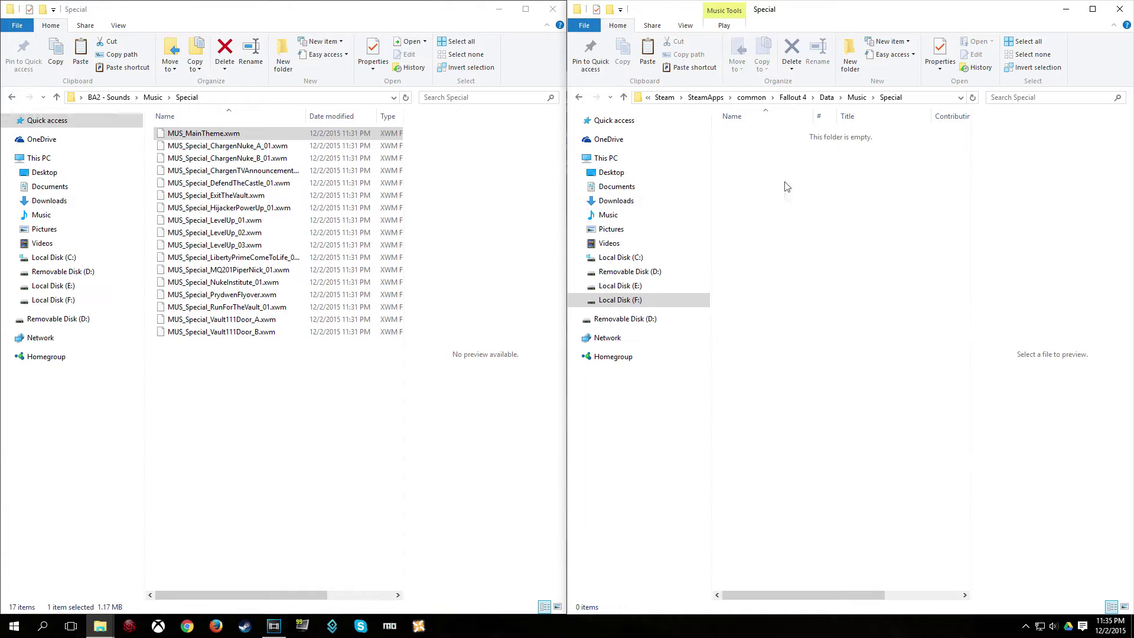
pyautogui.rightClick(786, 170)
pyautogui.click(825, 253)
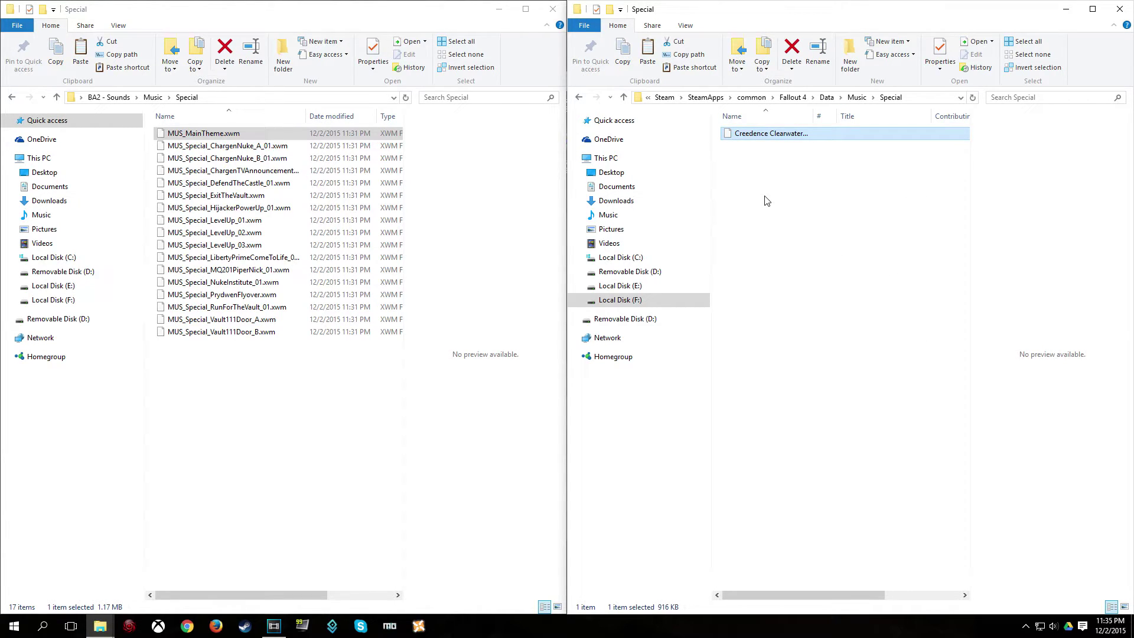
# Rename the pasted Creedence song to MUS_MainTheme.xwm, matching the original track name
pyautogui.click(182, 133)
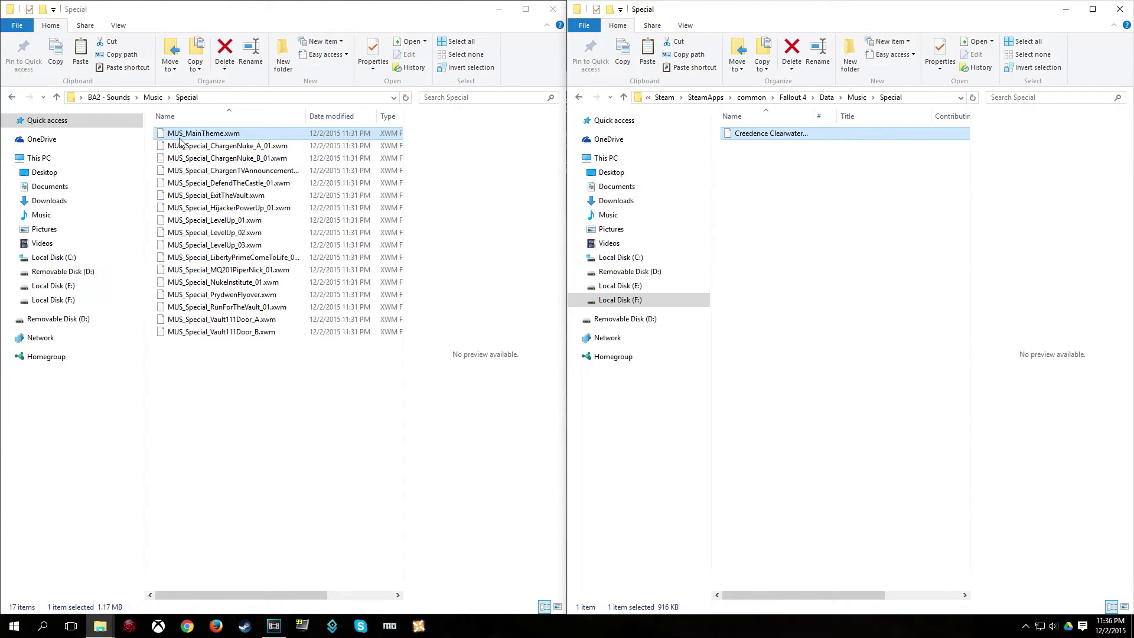
pyautogui.click(782, 235)
pyautogui.press('F2')
pyautogui.write('MUS_Maintheme')
pyautogui.press('BackSpace')
pyautogui.press('BackSpace')
pyautogui.press('BackSpace')
pyautogui.press('BackSpace')
pyautogui.press('BackSpace')
pyautogui.write('Theme')
pyautogui.press('Return')
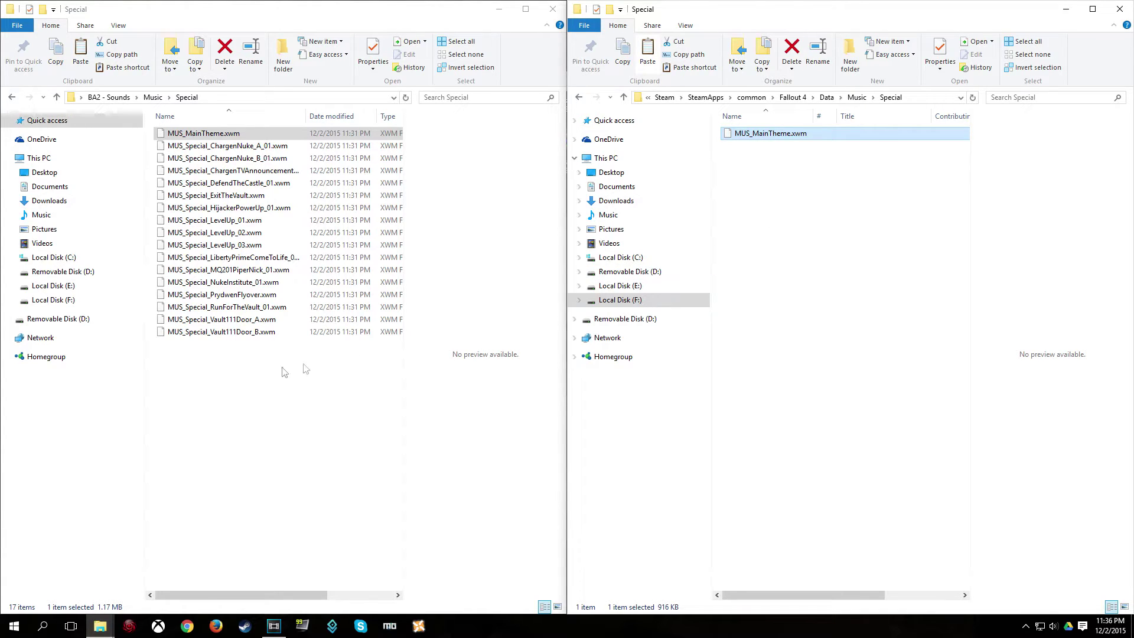
# Paste the original MUS_MainTheme.xwm into Data\Music\Special and choose to replace the existing file
pyautogui.click(204, 378)
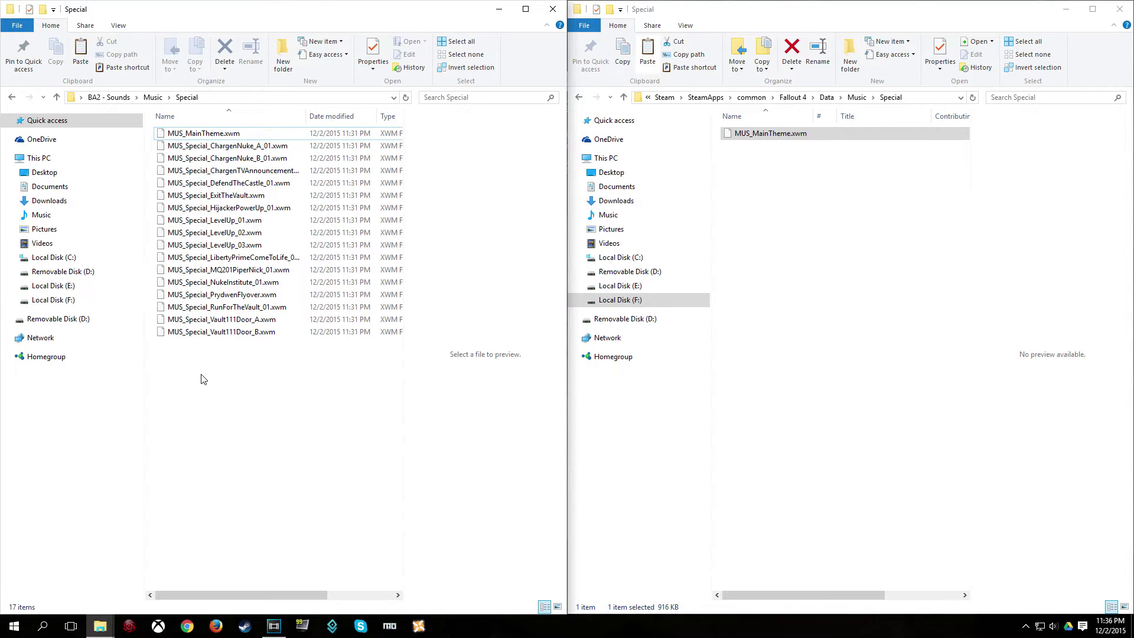
pyautogui.hotkey('ctrl', 'v')
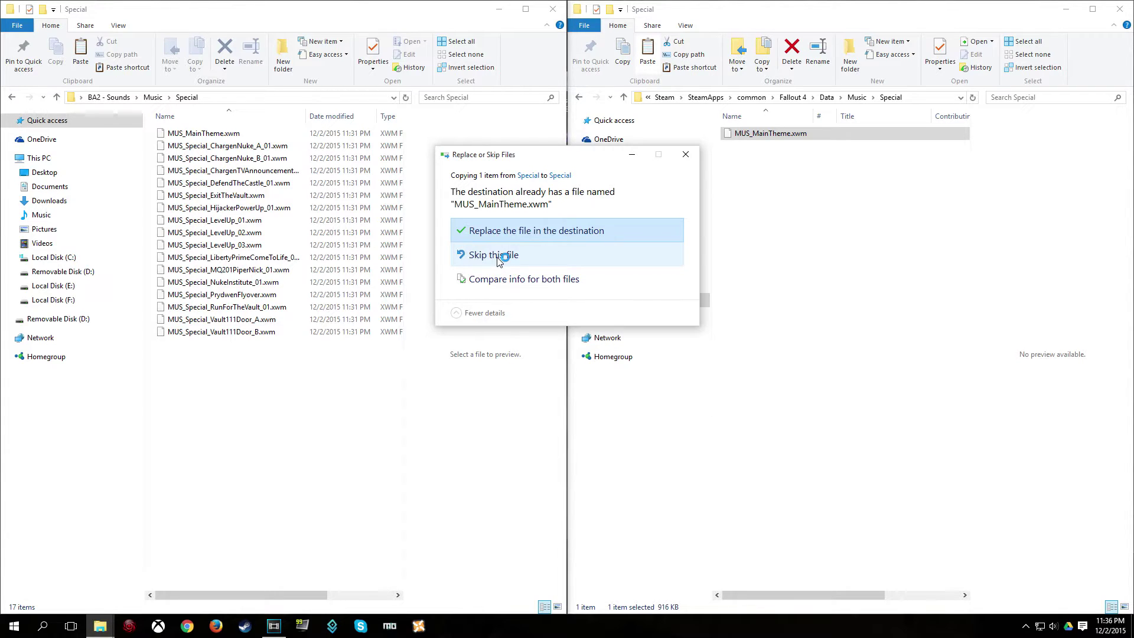
pyautogui.click(498, 258)
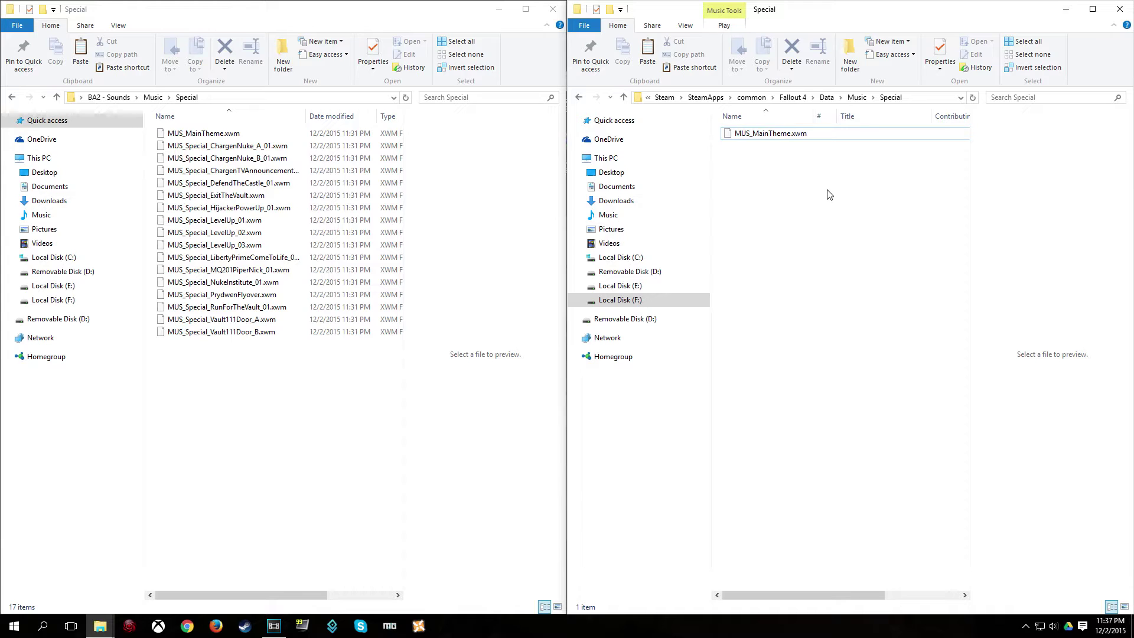
# Delete the new Music folder from Fallout 4's Data folder
pyautogui.click(827, 96)
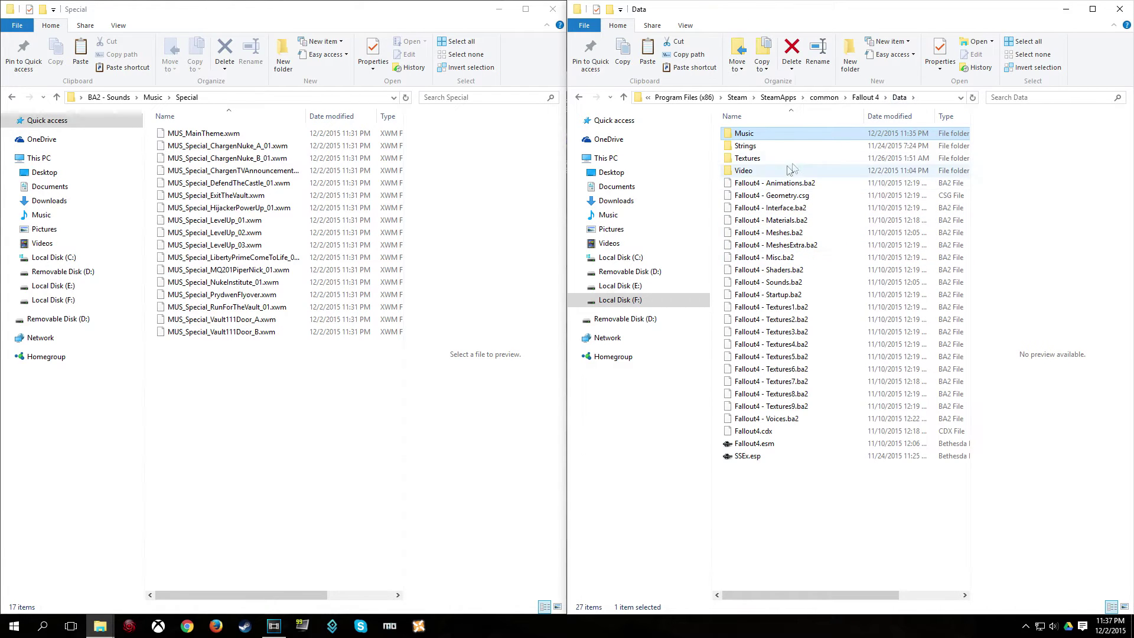
pyautogui.press('Delete')
pyautogui.press('Return')
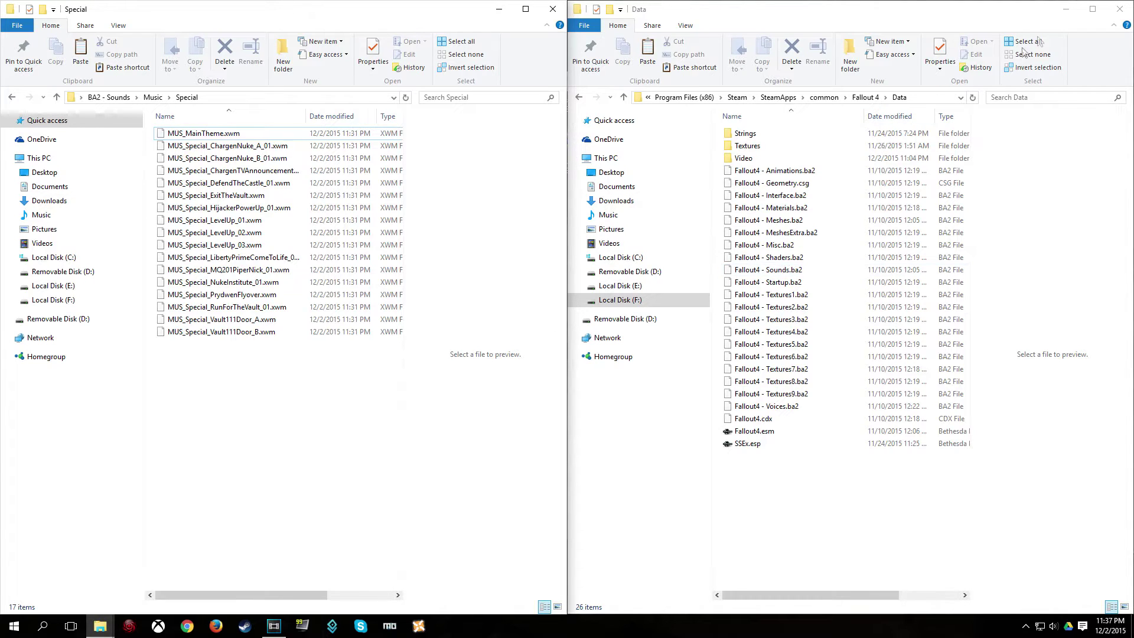
# Minimize the Data and Special windows, then open MultiXwm\output and select the converted song
pyautogui.click(1066, 9)
pyautogui.click(496, 10)
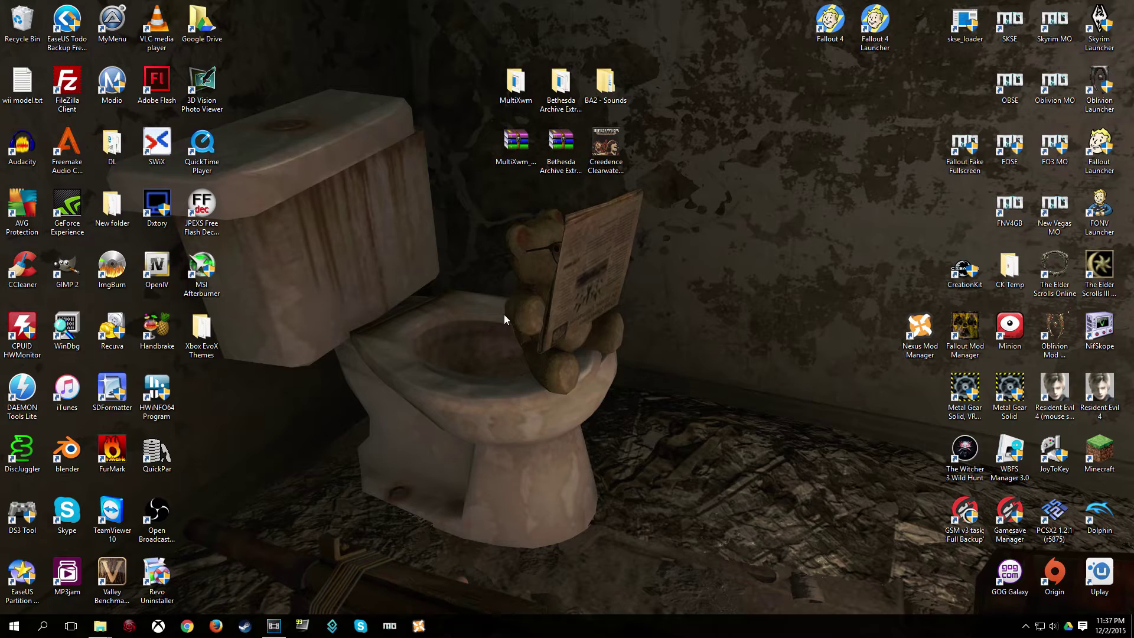
pyautogui.doubleClick(516, 83)
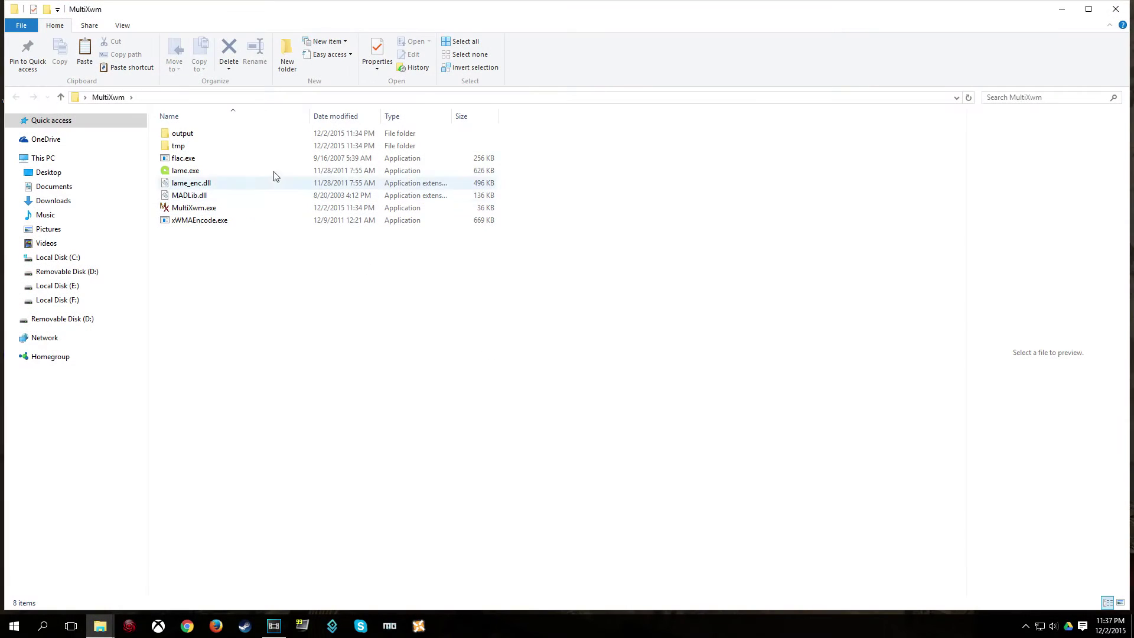
pyautogui.doubleClick(215, 132)
pyautogui.click(207, 134)
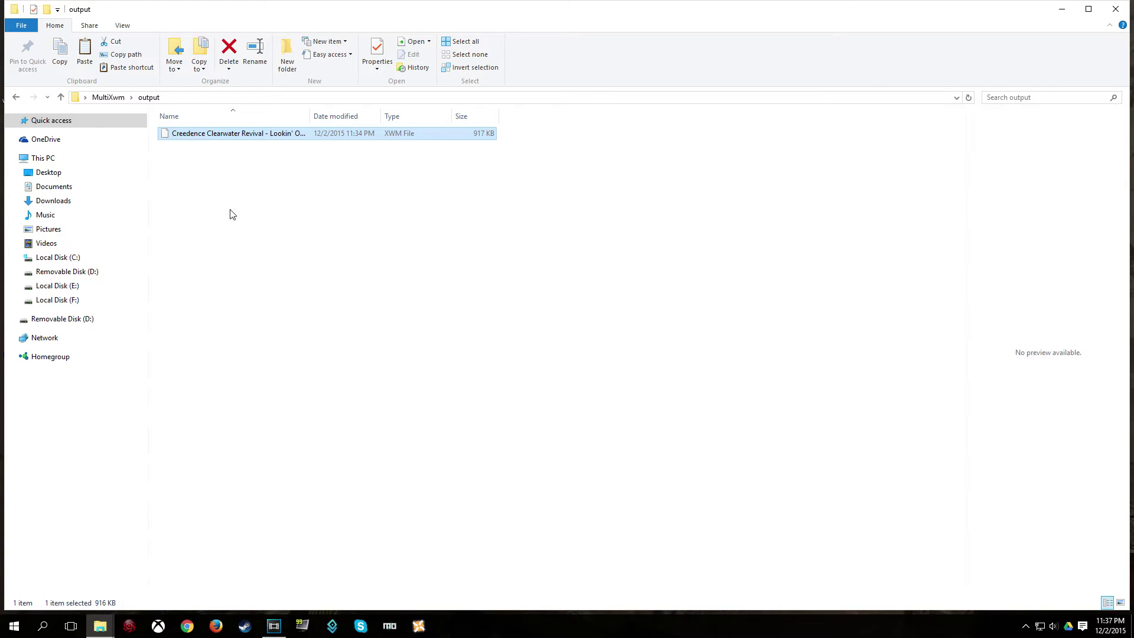
# Make a desktop folder named CCR, open it, and snap its window to the right half
pyautogui.click(1061, 8)
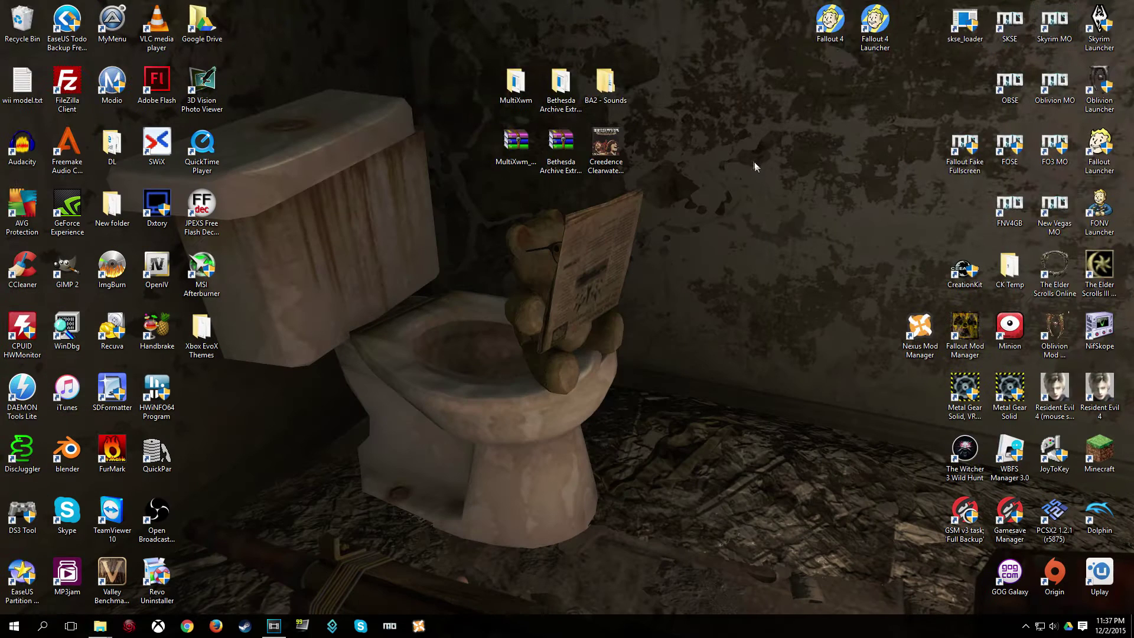
pyautogui.rightClick(648, 74)
pyautogui.moveTo(684, 192)
pyautogui.click(804, 188)
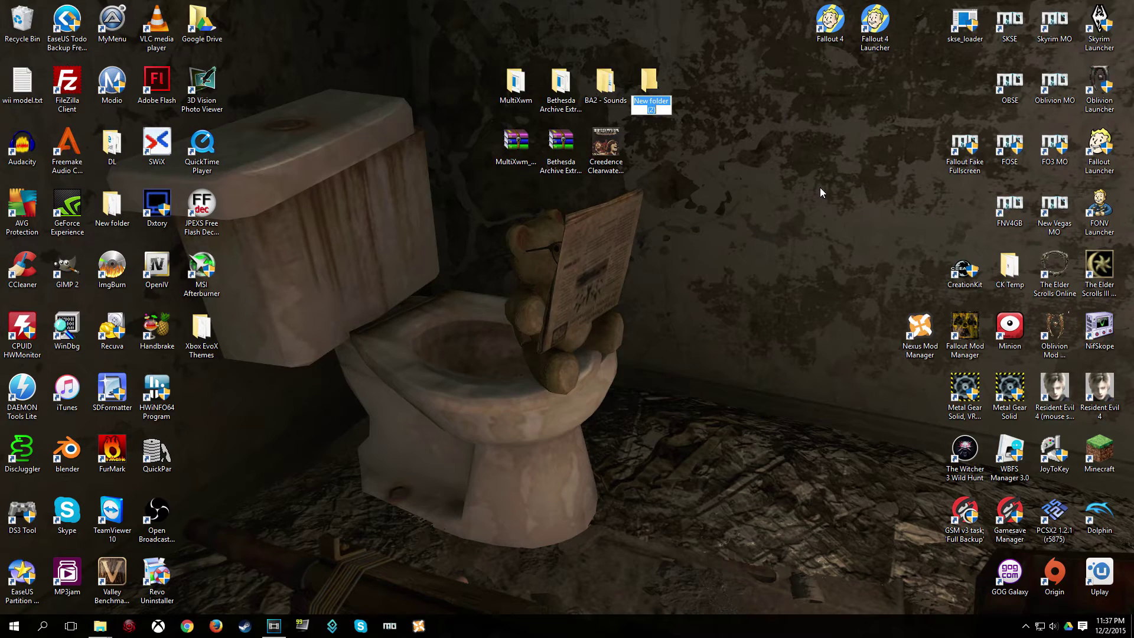
pyautogui.write('CCR')
pyautogui.press('Return')
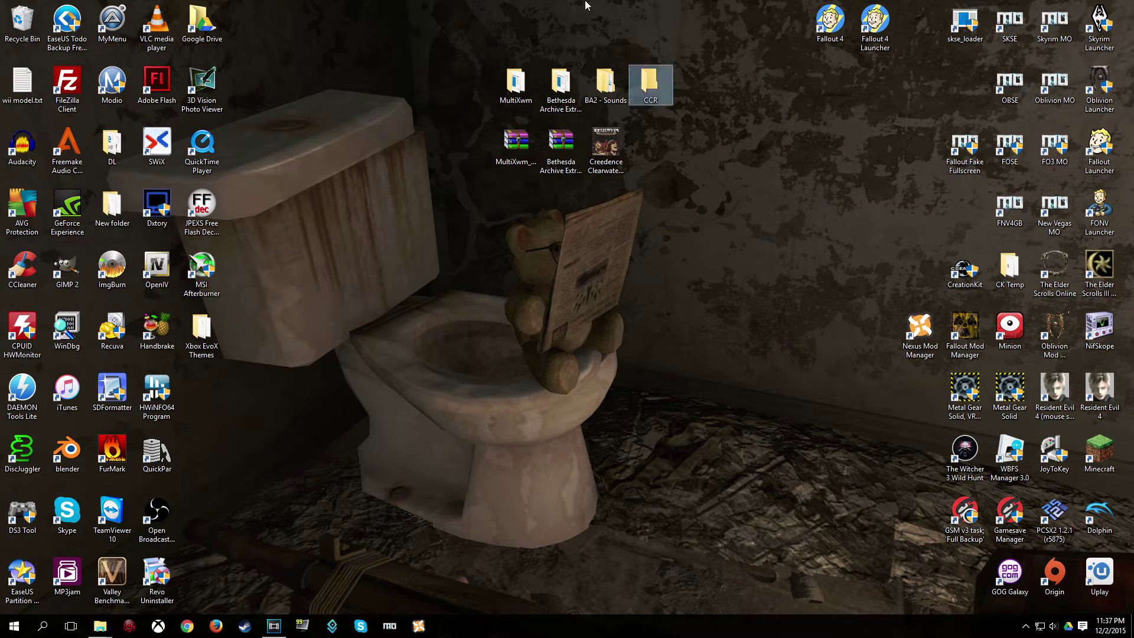
pyautogui.doubleClick(656, 98)
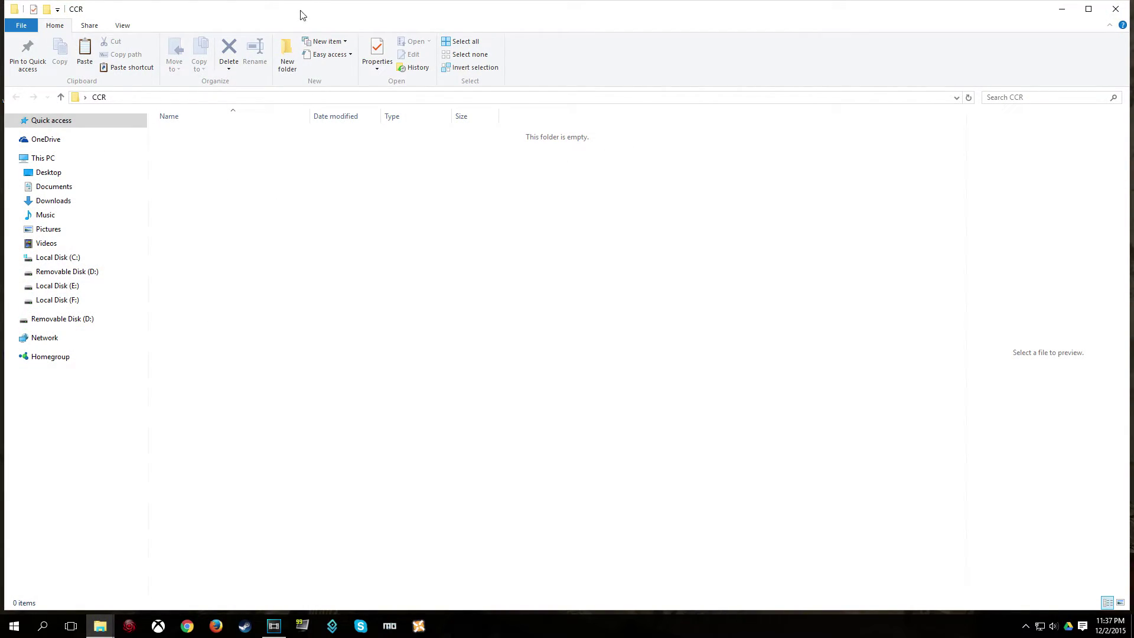
pyautogui.moveTo(300, 15); pyautogui.dragTo(1133, 171)
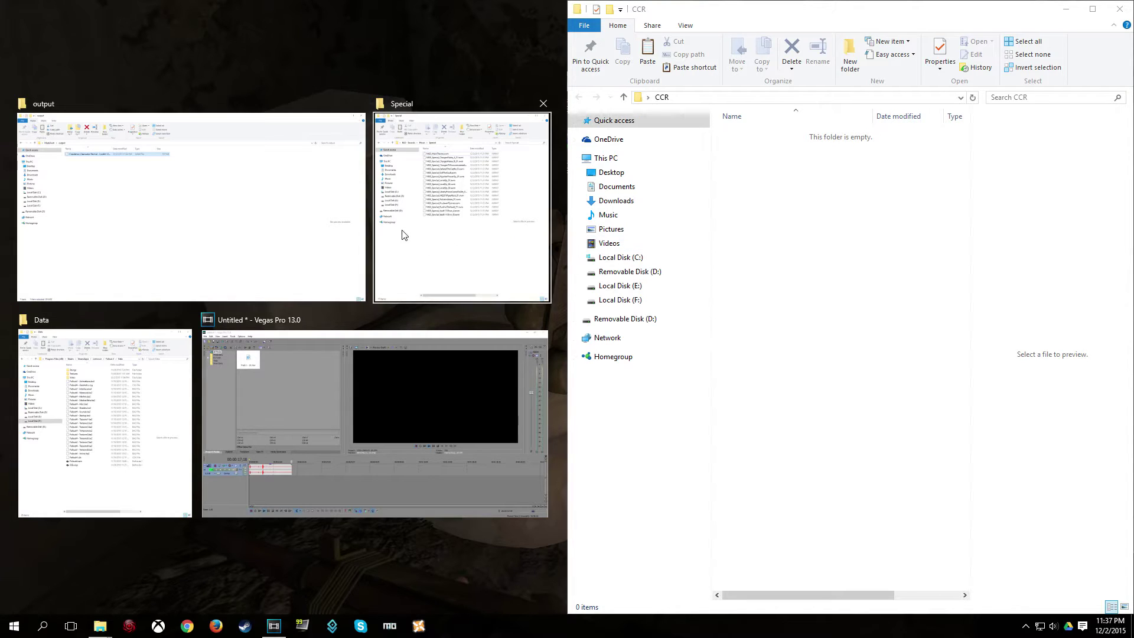
# Arrange the Special window on the left and create a Music folder inside CCR
pyautogui.click(382, 234)
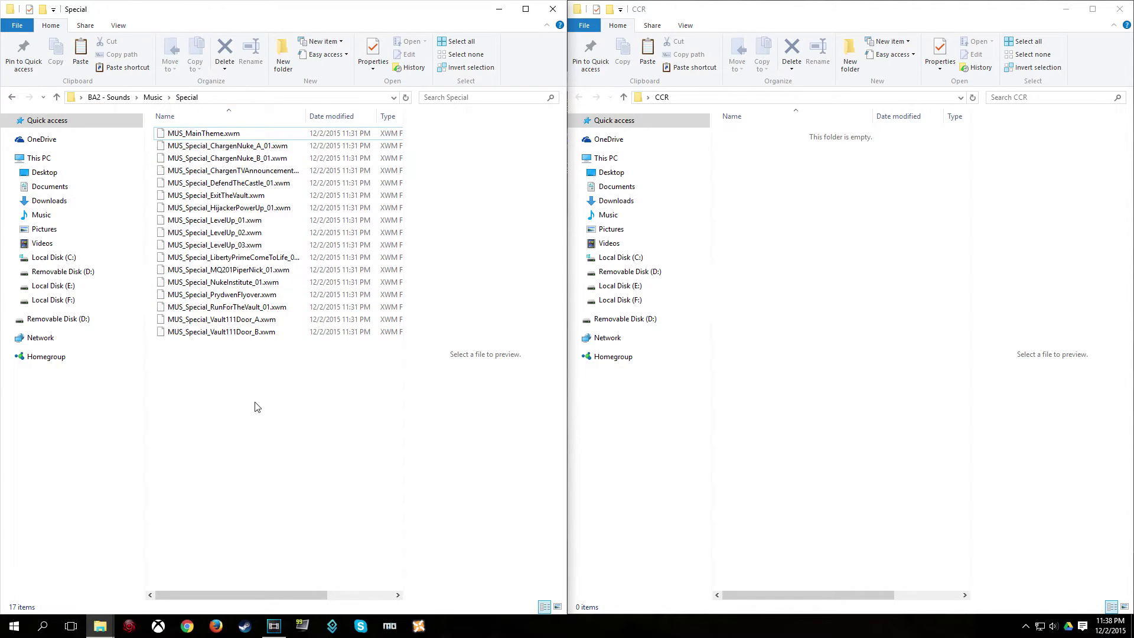
pyautogui.click(808, 245)
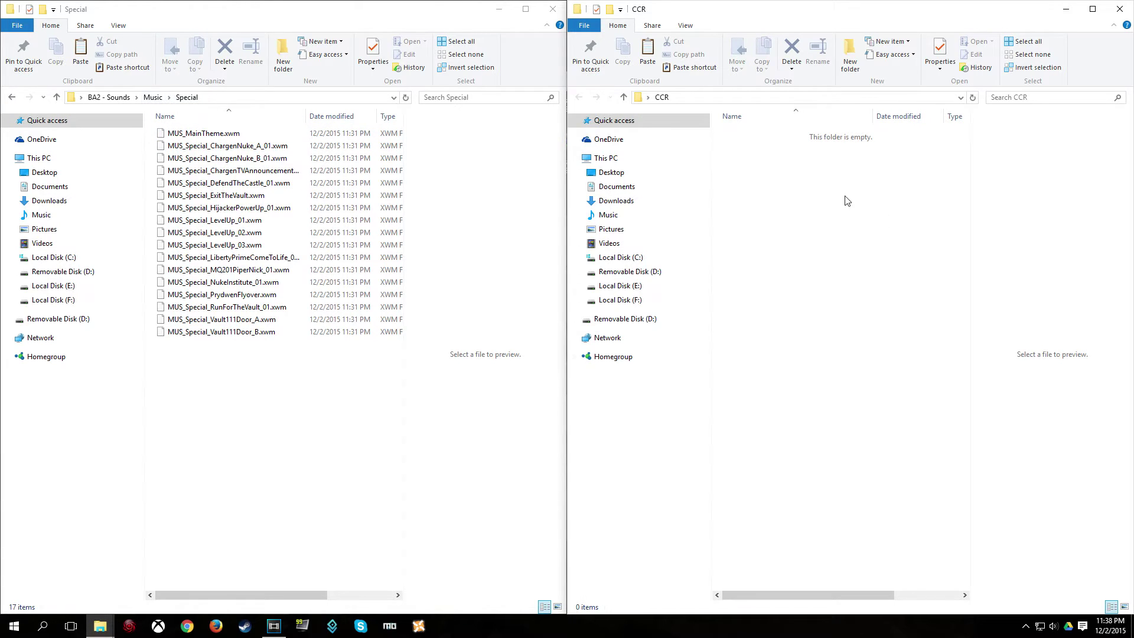
pyautogui.rightClick(784, 180)
pyautogui.moveTo(827, 319)
pyautogui.click(967, 324)
pyautogui.write('Music')
pyautogui.press('Return')
pyautogui.press('Return')
# Create a folder named Special inside Music and open it
pyautogui.rightClick(779, 180)
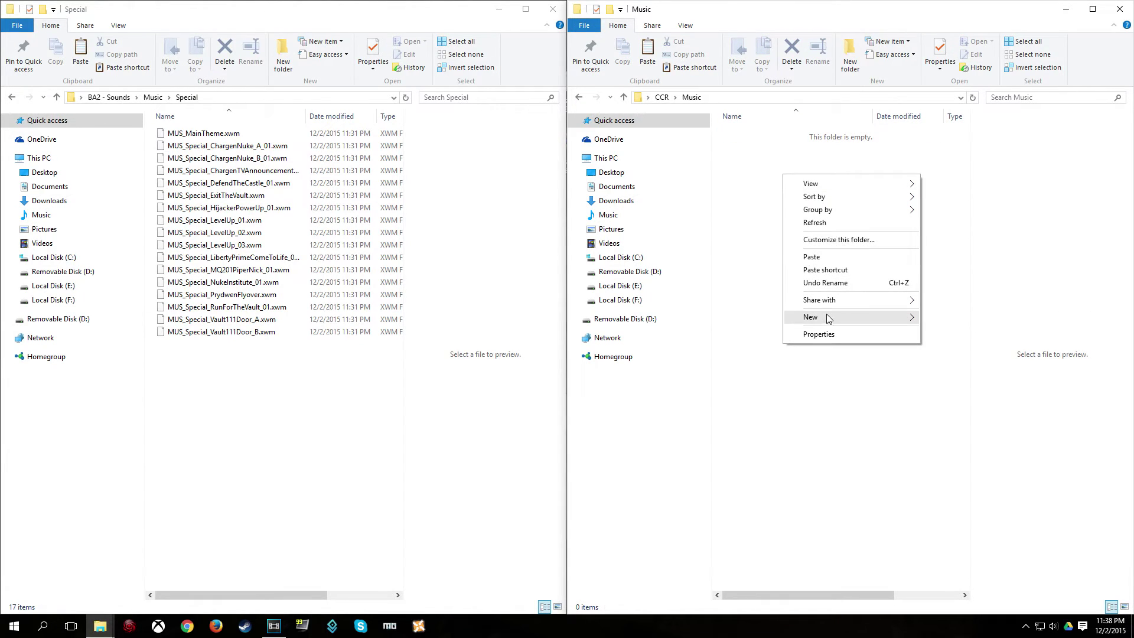
pyautogui.moveTo(827, 313)
pyautogui.click(948, 318)
pyautogui.write('Special')
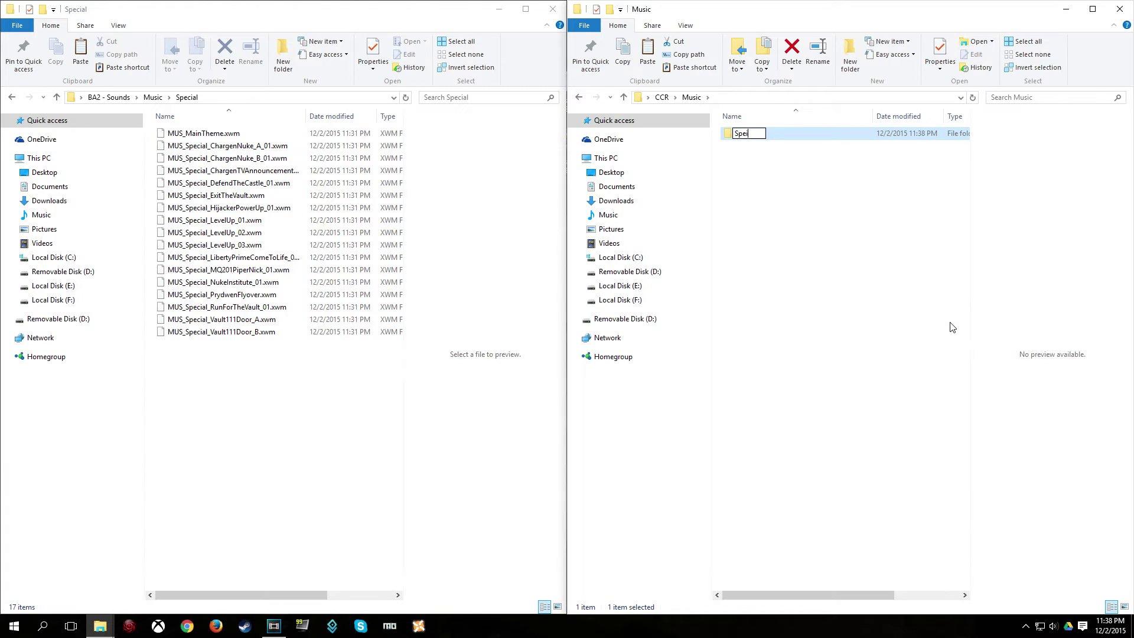
pyautogui.press('Return')
pyautogui.press('Return')
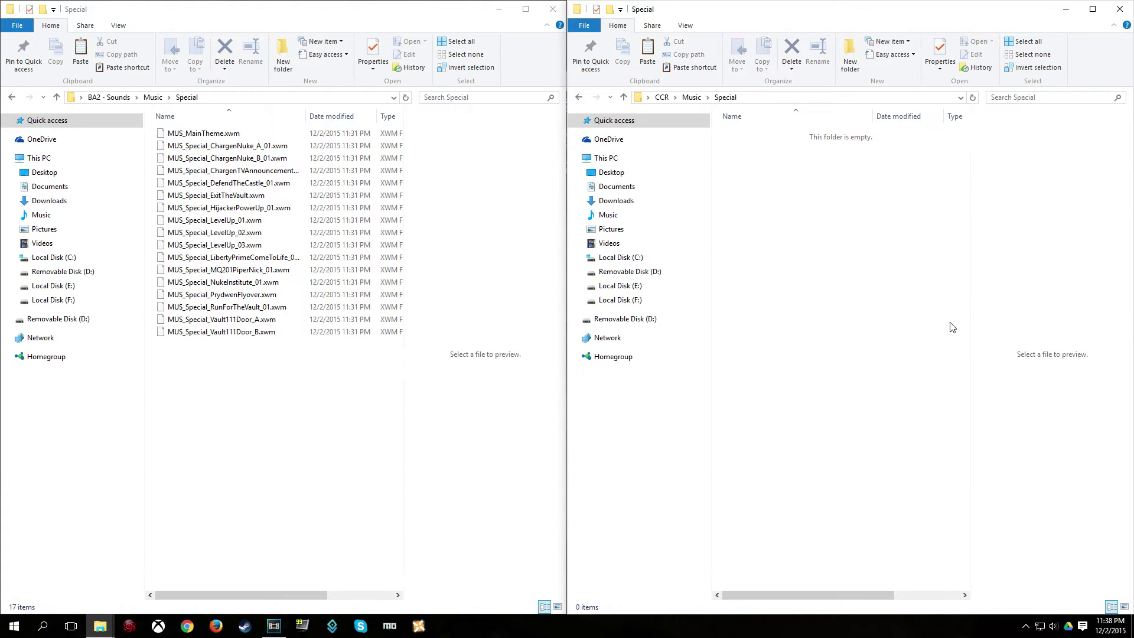
# Paste the Creedence song into Special, rename it MUS_MainTheme, and return to CCR
pyautogui.rightClick(807, 173)
pyautogui.click(834, 254)
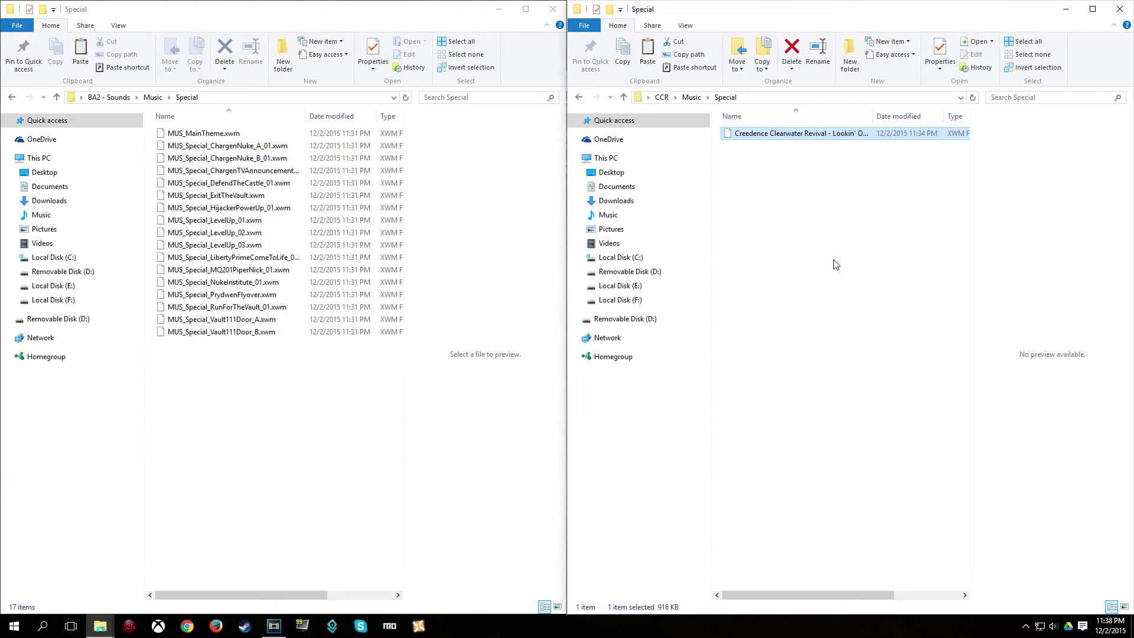
pyautogui.press('F2')
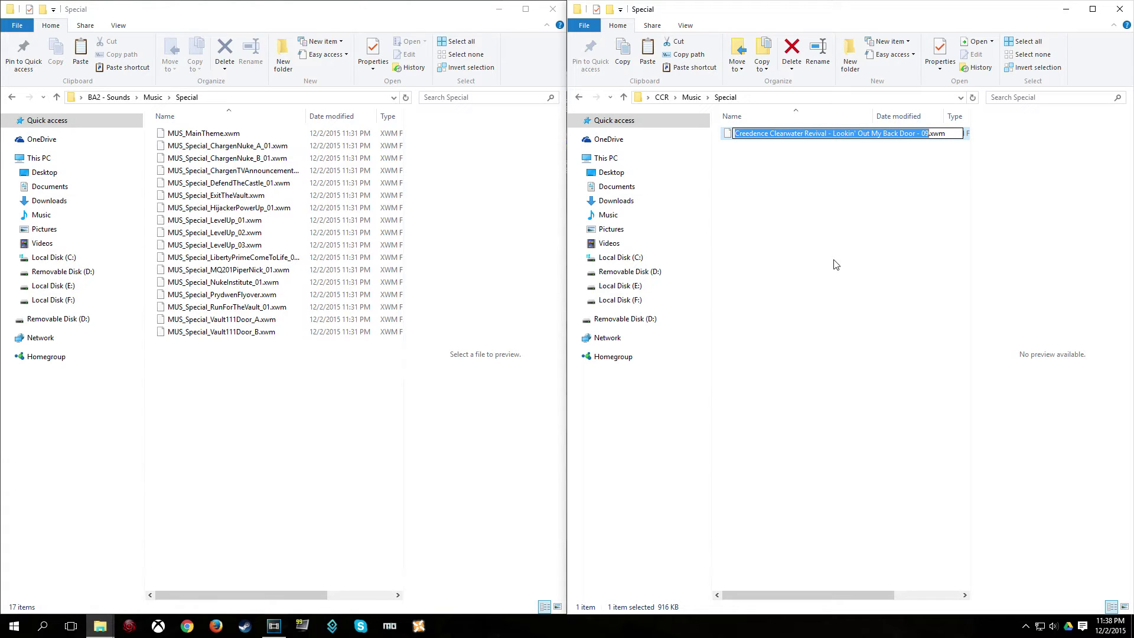
pyautogui.write('MUS_')
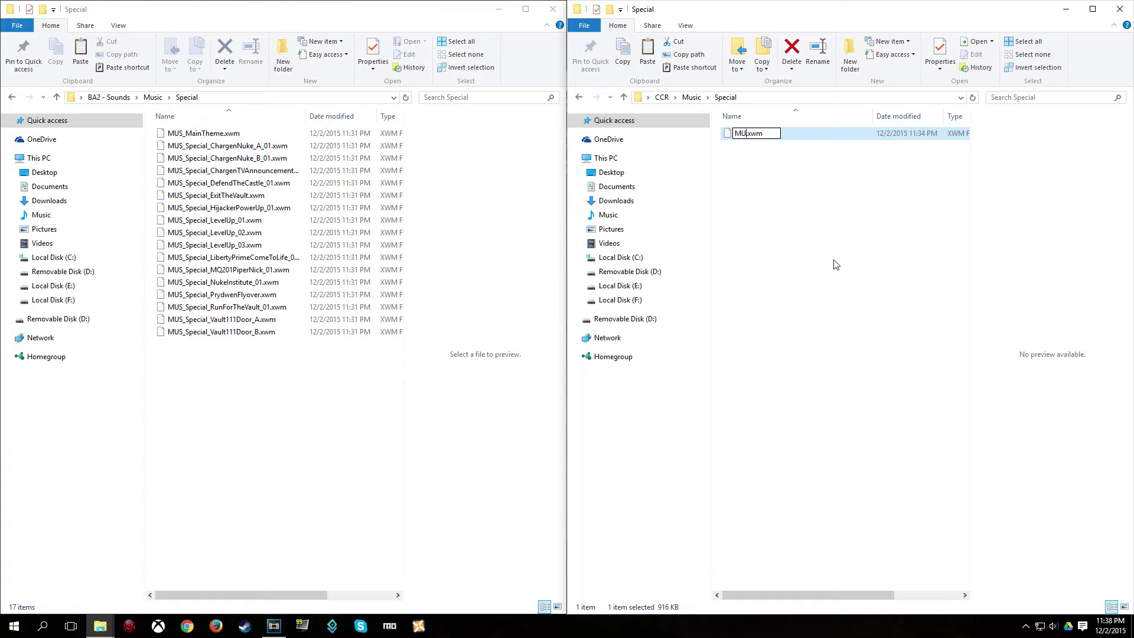
pyautogui.write('MainTheme')
pyautogui.press('Return')
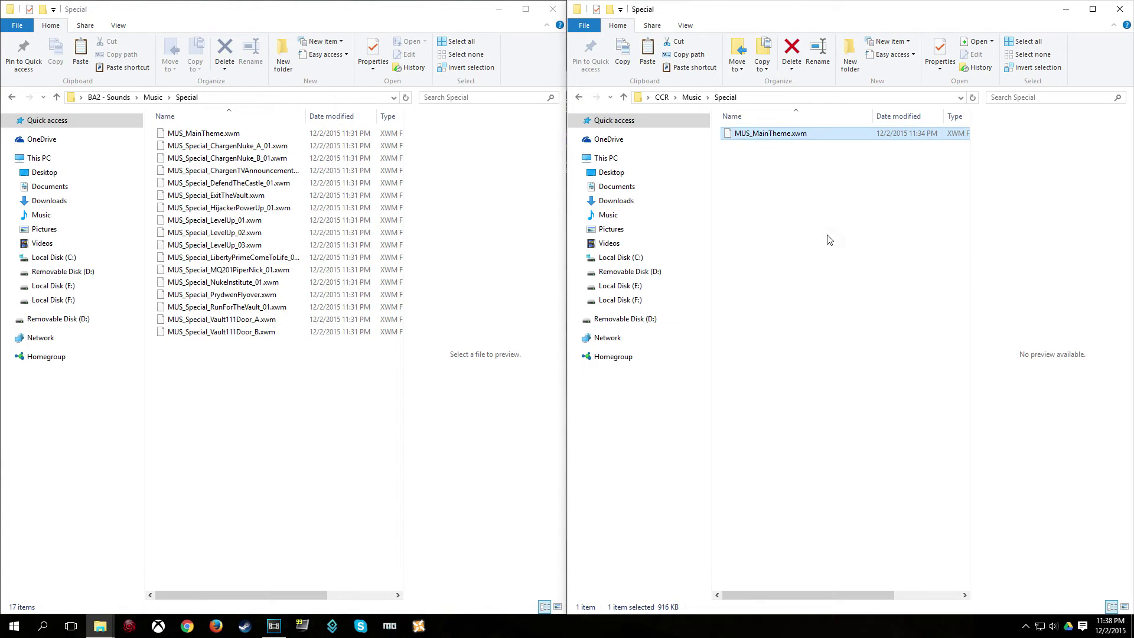
pyautogui.click(662, 97)
# Archive the Music folder with WinRAR as CCRMusicReplacer.rar
pyautogui.rightClick(745, 142)
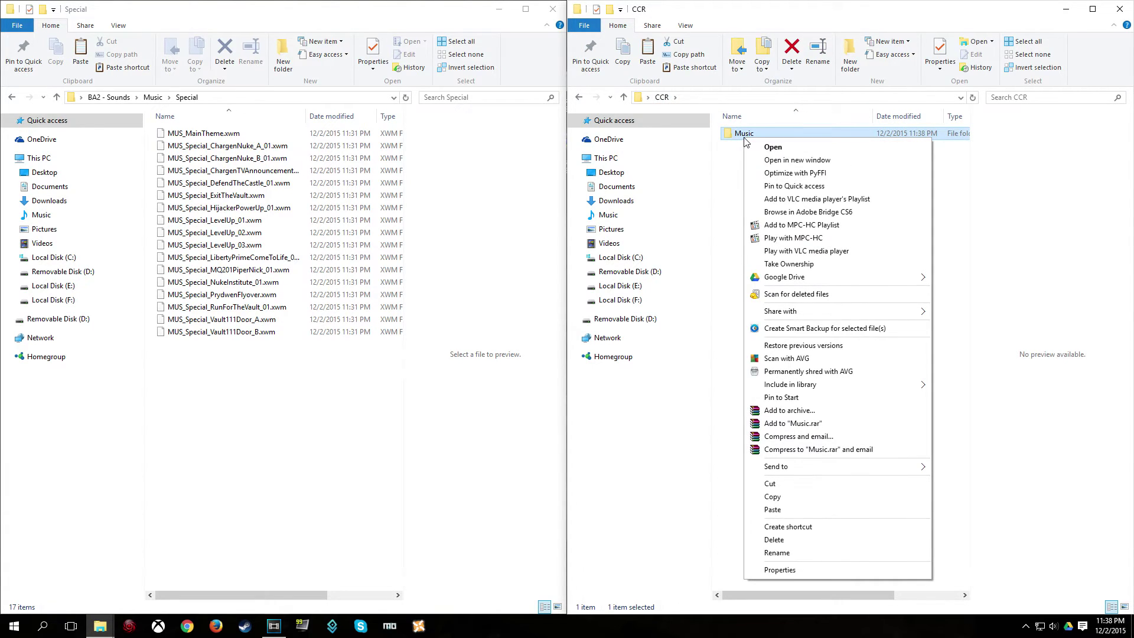
pyautogui.click(789, 411)
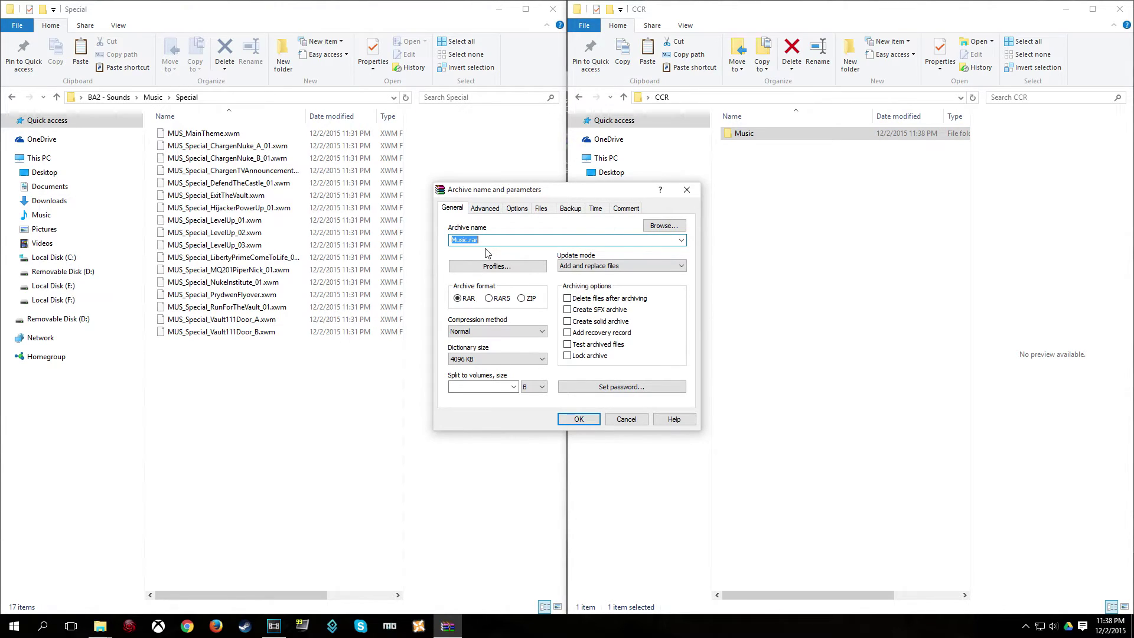
pyautogui.write('CCRMusicReplacer')
pyautogui.press('Return')
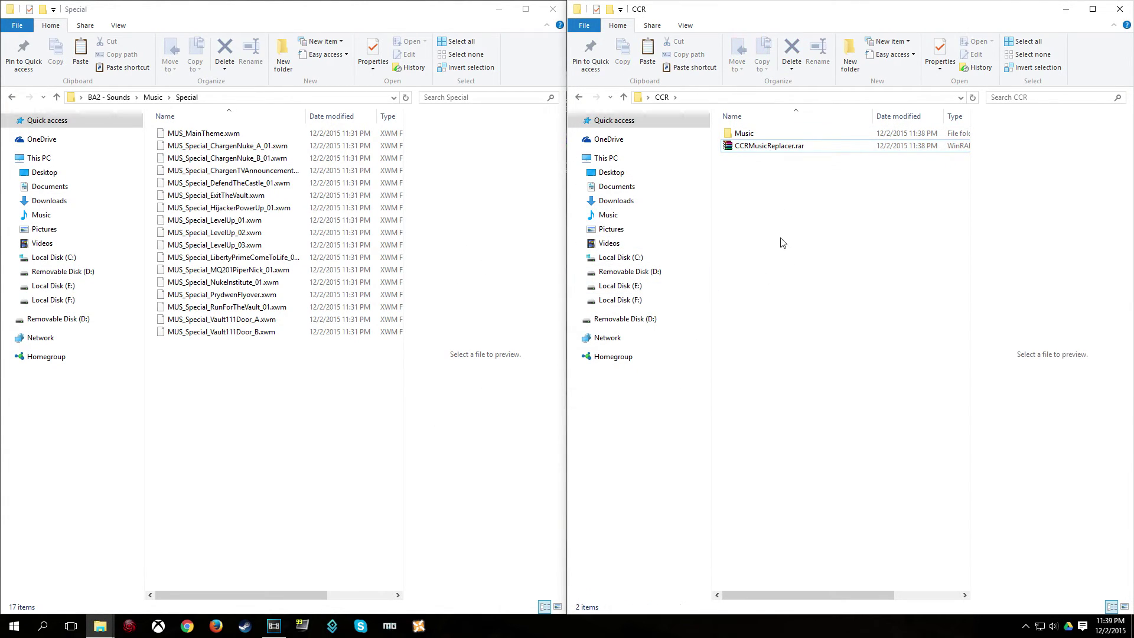
# In Nexus Mod Manager, add the mod from Desktop\CCR\CCRMusicReplacer.rar
pyautogui.press('super+d')
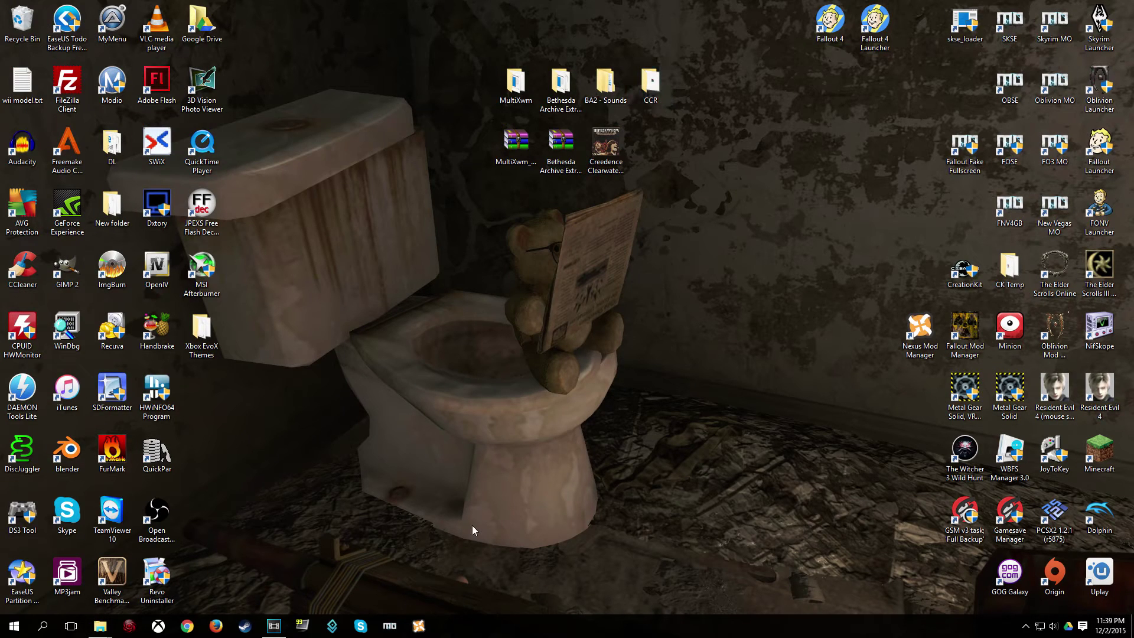
pyautogui.click(417, 623)
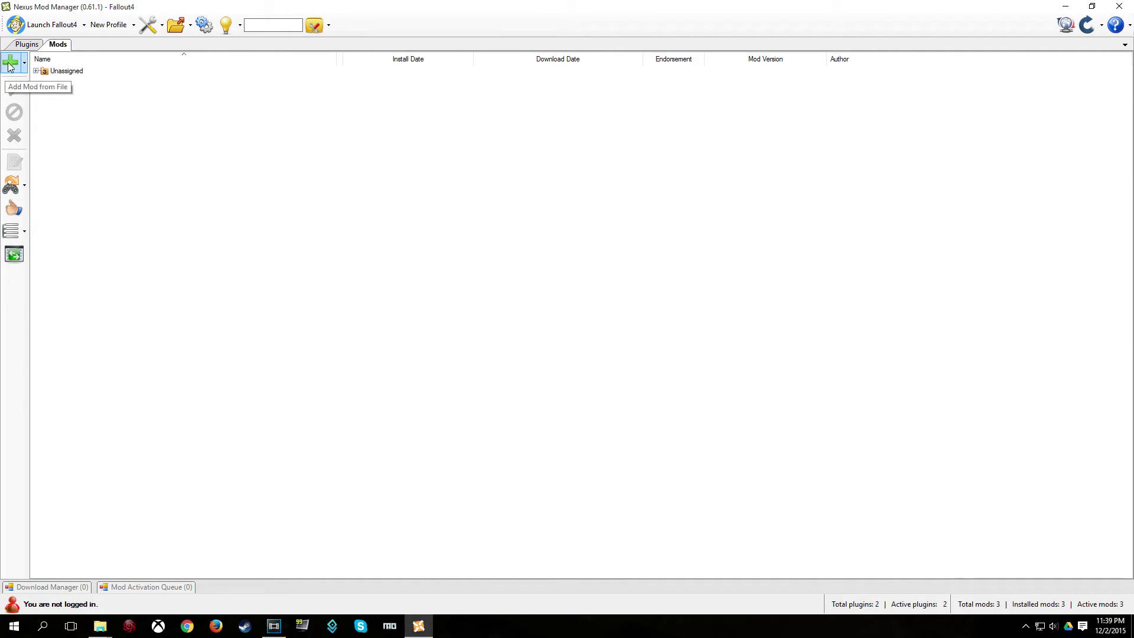
pyautogui.click(10, 62)
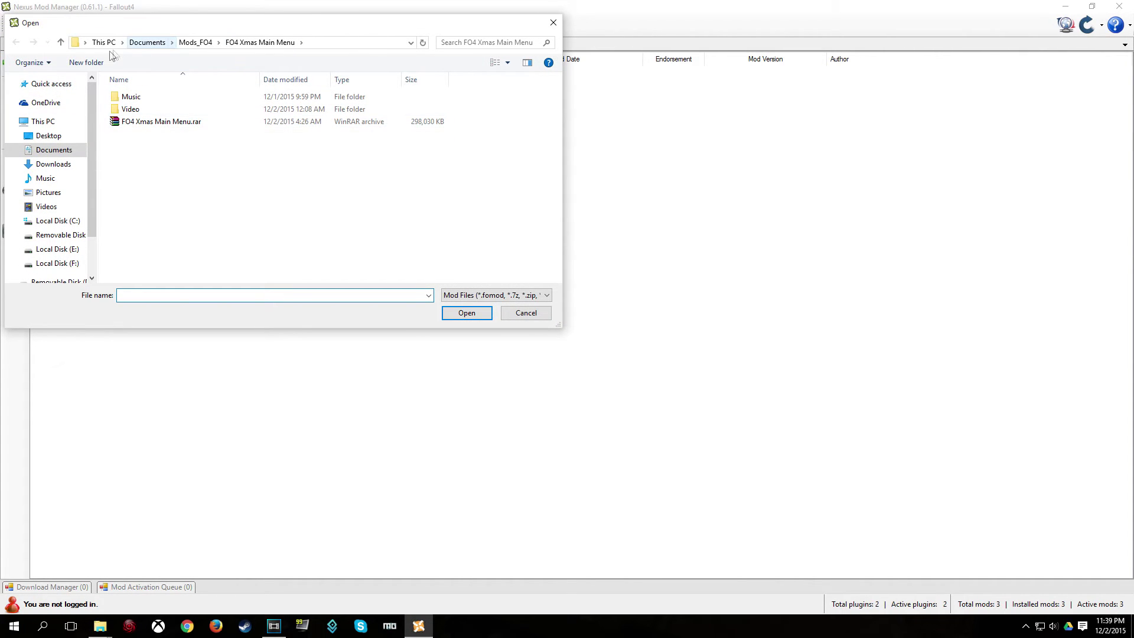
pyautogui.click(48, 137)
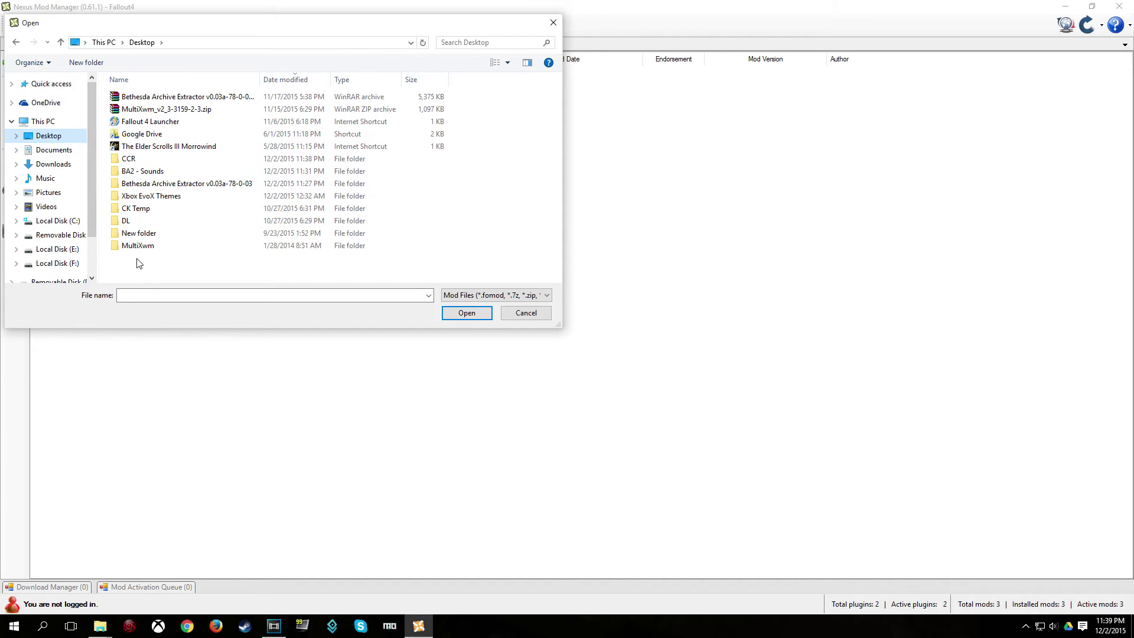
pyautogui.doubleClick(136, 163)
pyautogui.doubleClick(138, 110)
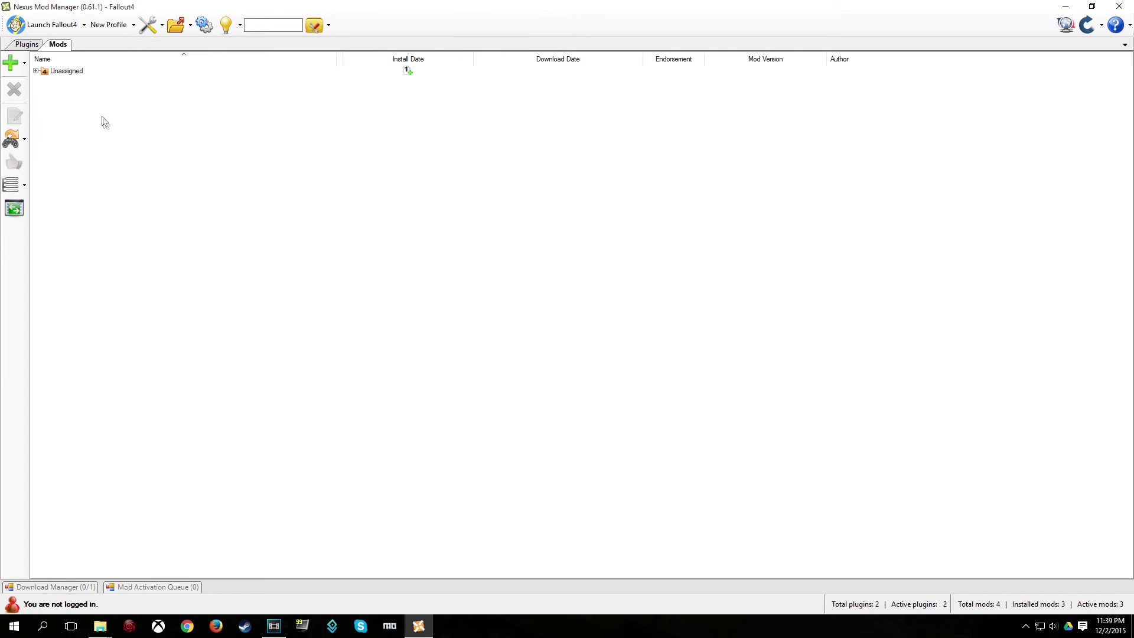
# Activate CCRMusicReplacer under the Unassigned group and close the mod manager
pyautogui.click(36, 71)
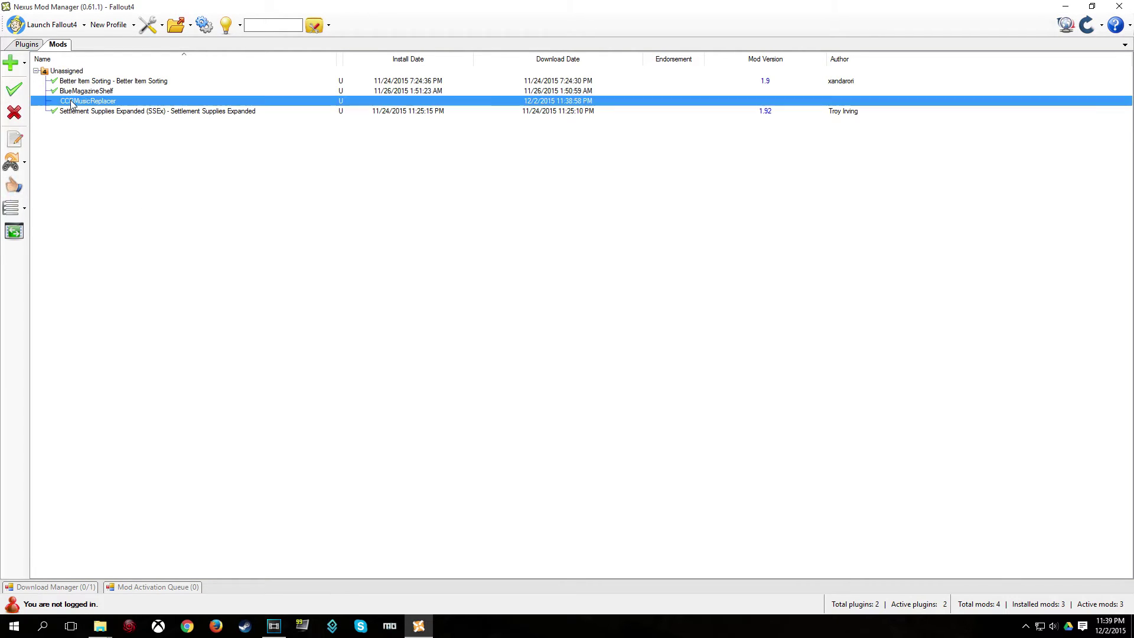
pyautogui.click(15, 89)
pyautogui.click(141, 187)
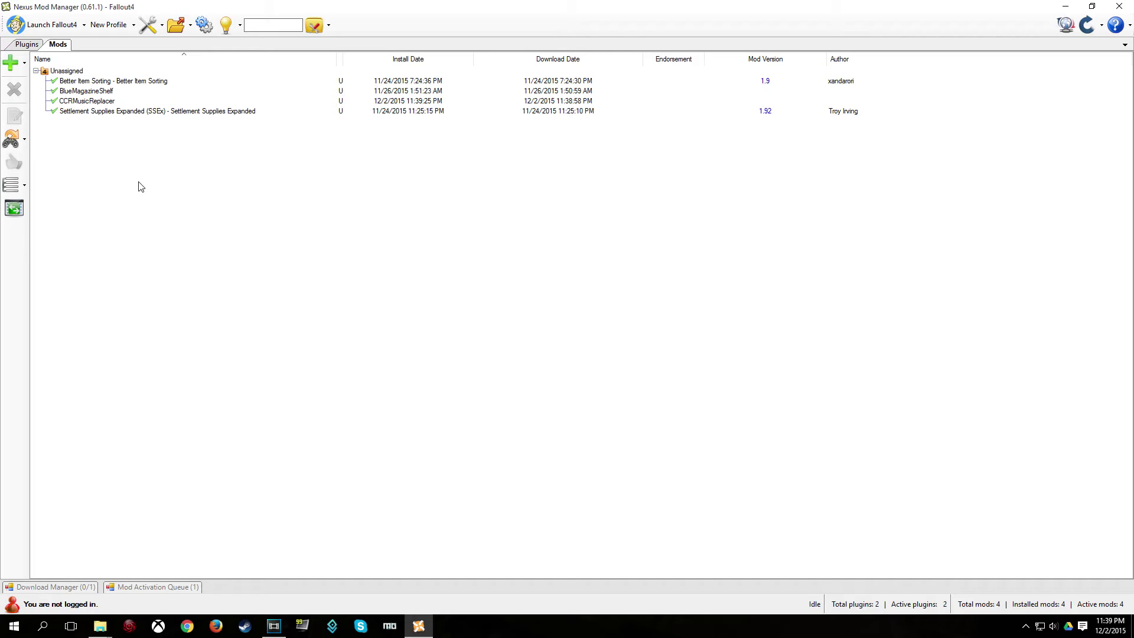
pyautogui.click(1119, 7)
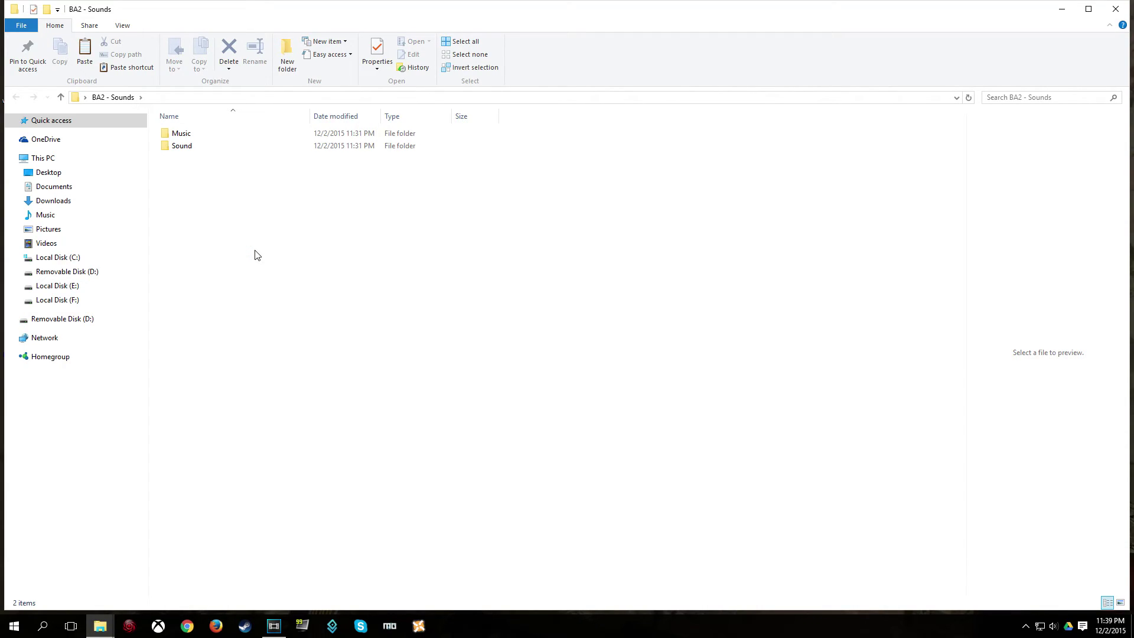
# Browse BA2 - Sounds through Sound\FX\MUS\Radio into SilverShroud, then back to Radio
pyautogui.doubleClick(188, 151)
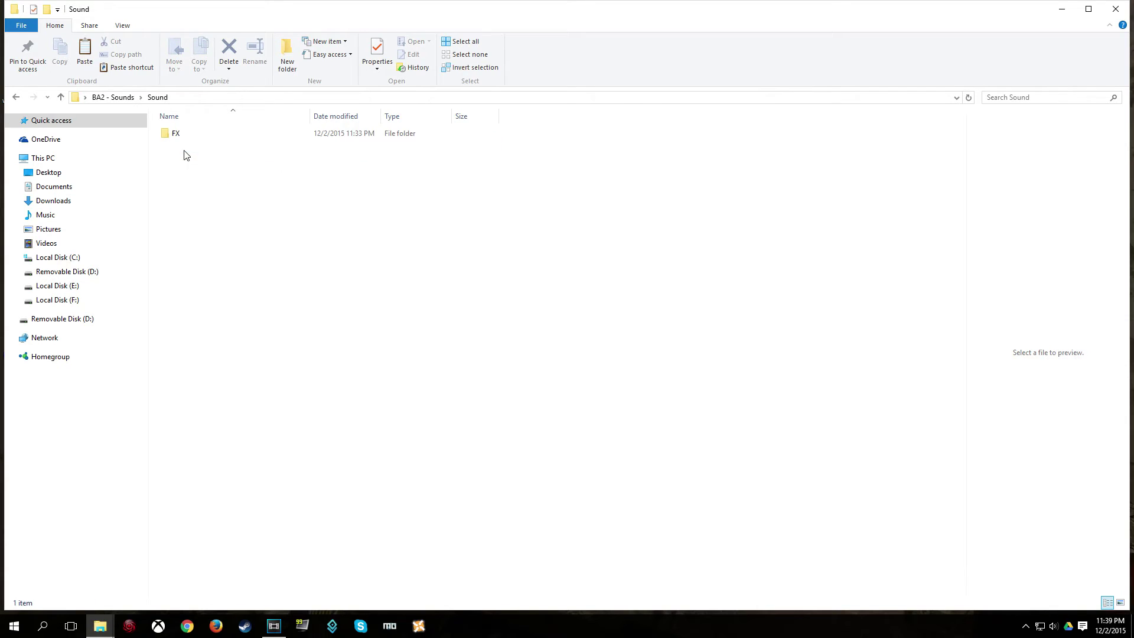
pyautogui.doubleClick(185, 134)
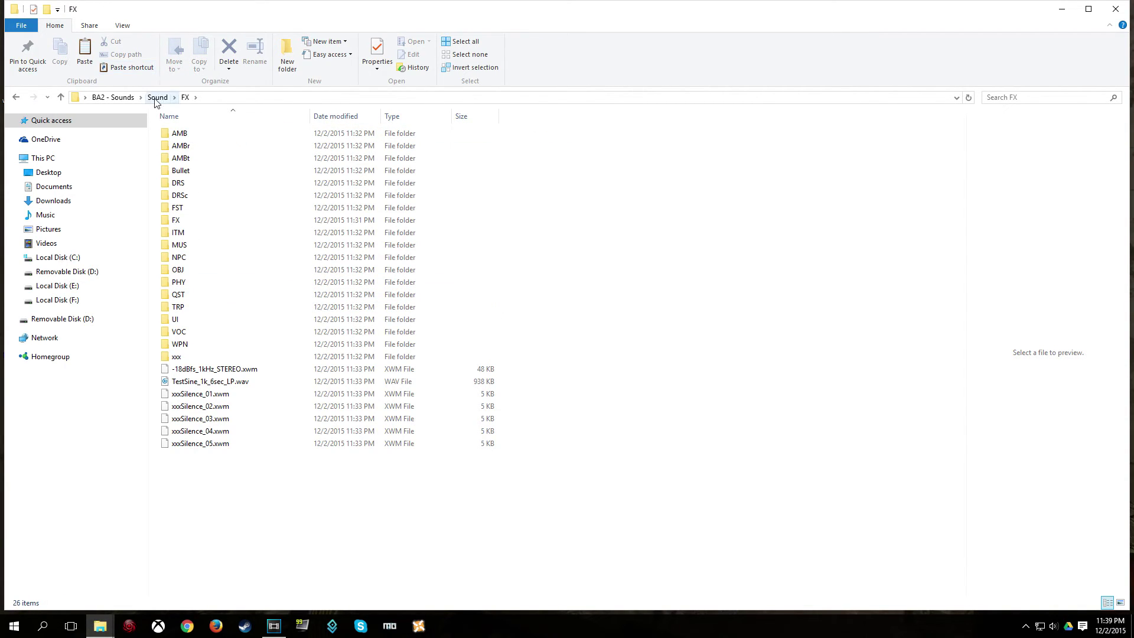
pyautogui.doubleClick(181, 246)
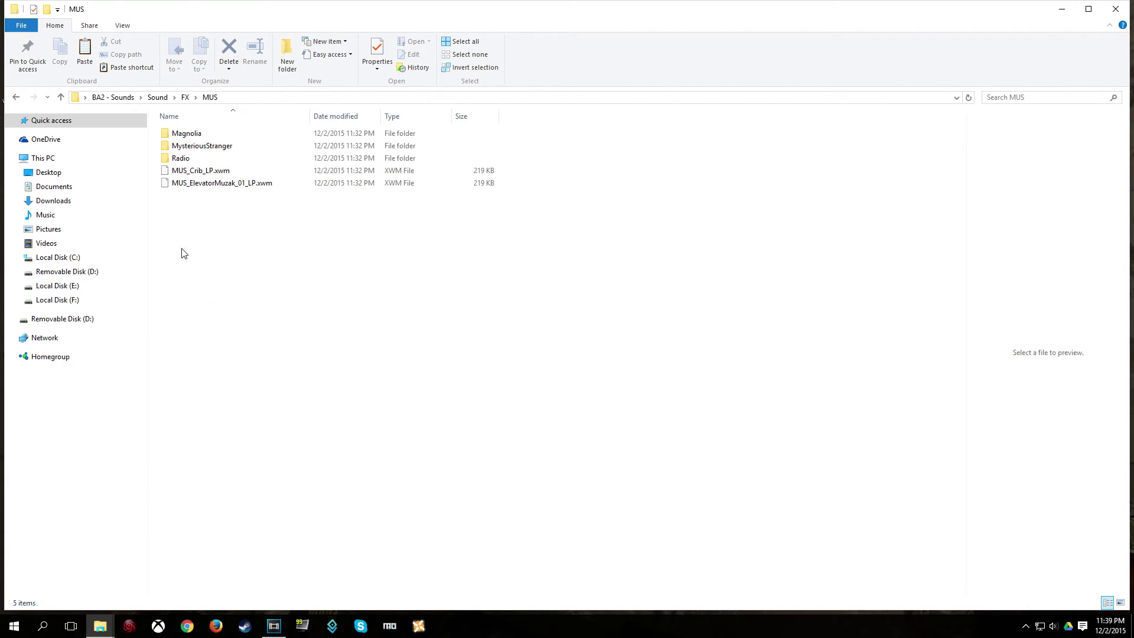
pyautogui.doubleClick(181, 157)
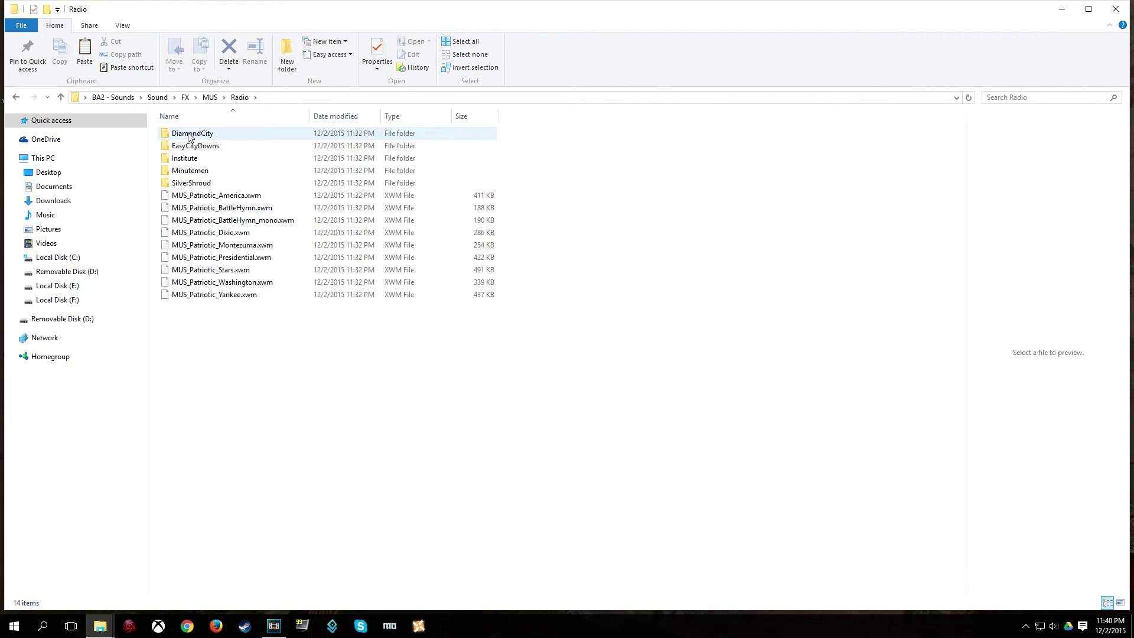
pyautogui.doubleClick(187, 183)
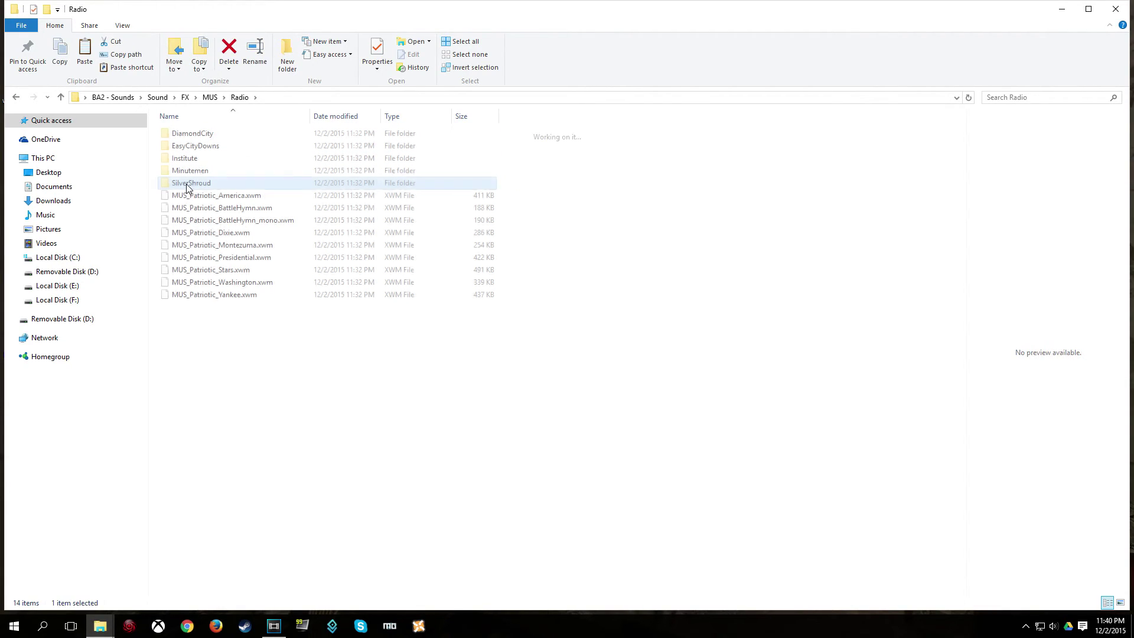
pyautogui.click(17, 97)
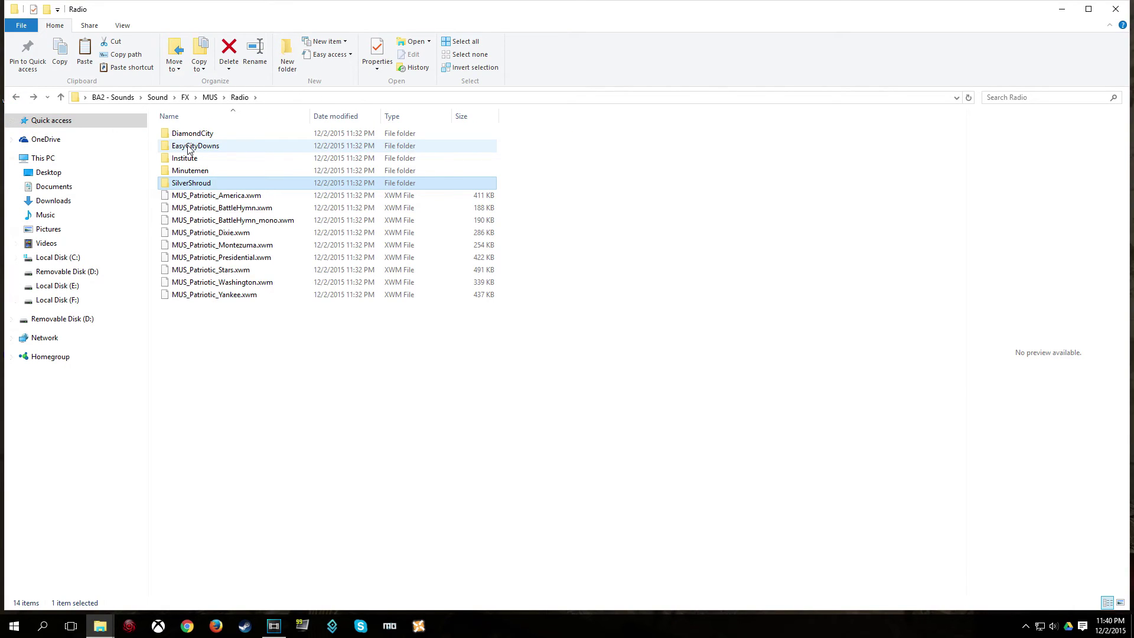
# Open DiamondCity, widen the Name column to review its 38 XWM files, then close the window
pyautogui.doubleClick(193, 134)
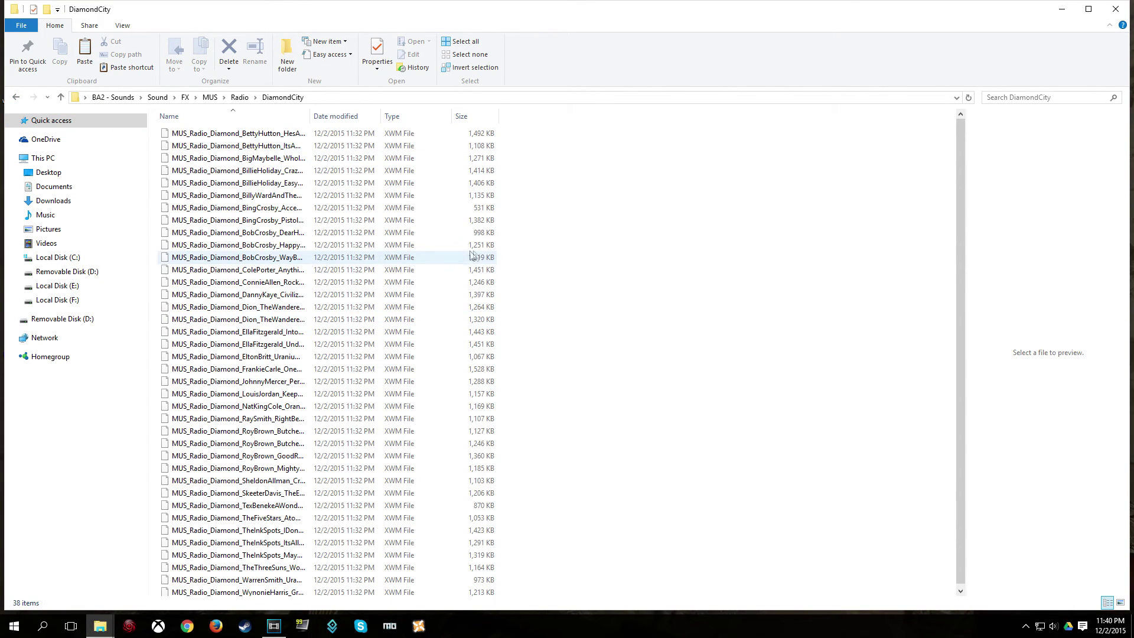
pyautogui.moveTo(311, 116); pyautogui.dragTo(487, 116)
pyautogui.scroll(1, 395, 296)
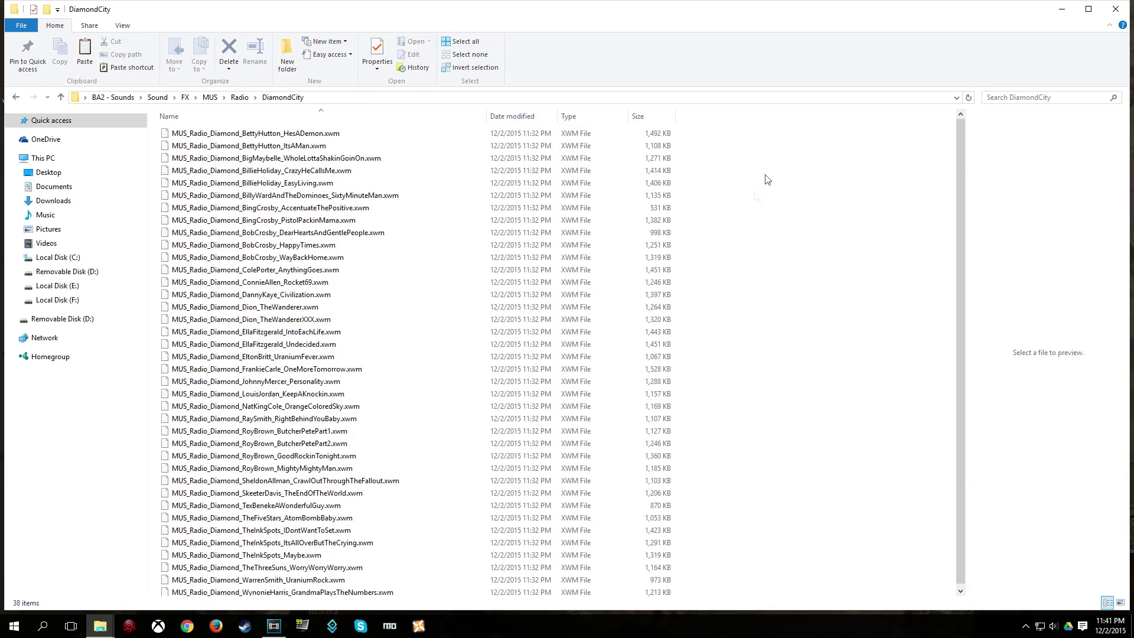
pyautogui.click(1115, 9)
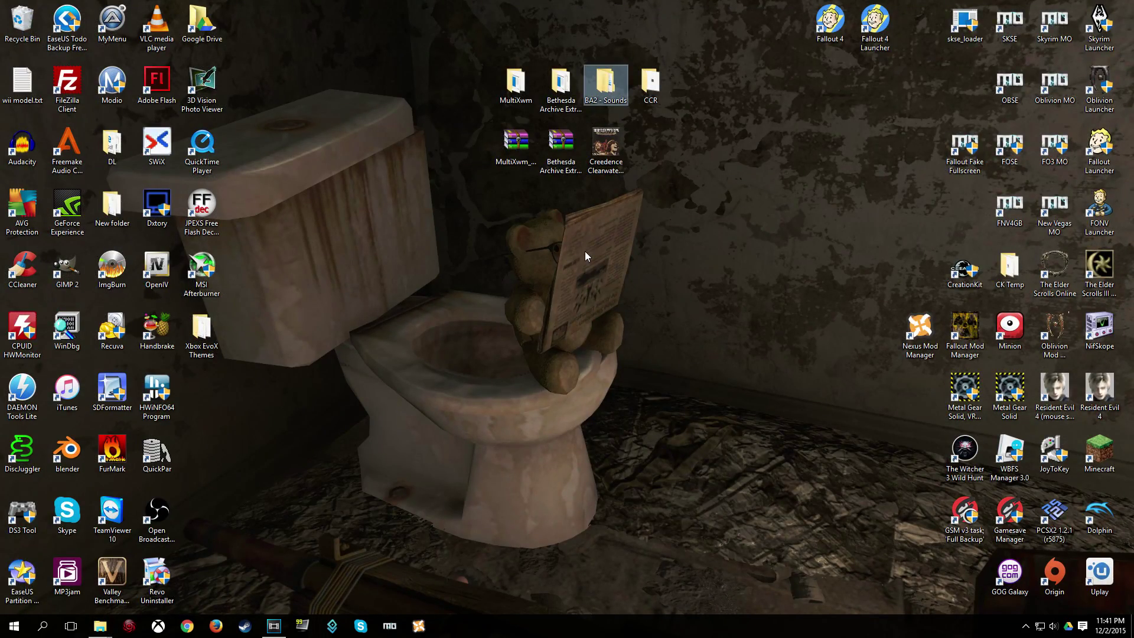